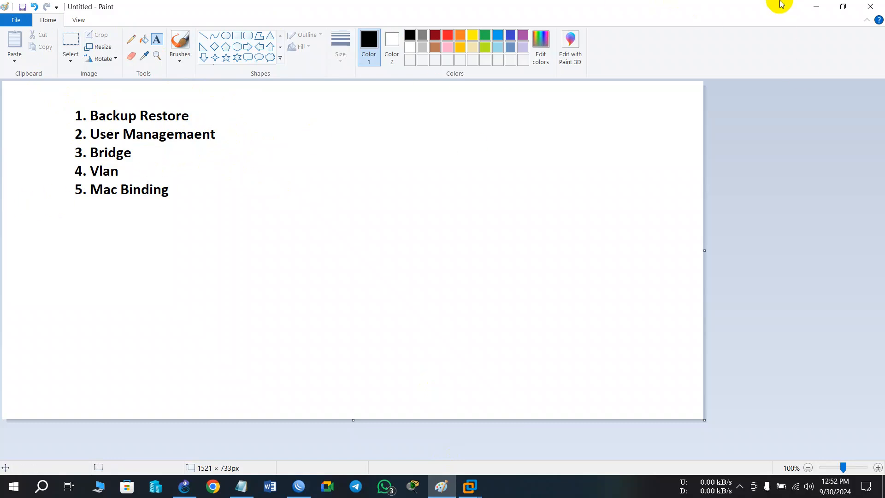
# Switch from Paint to the WinBox router session and close its File List and Address List windows.
pyautogui.click(817, 6)
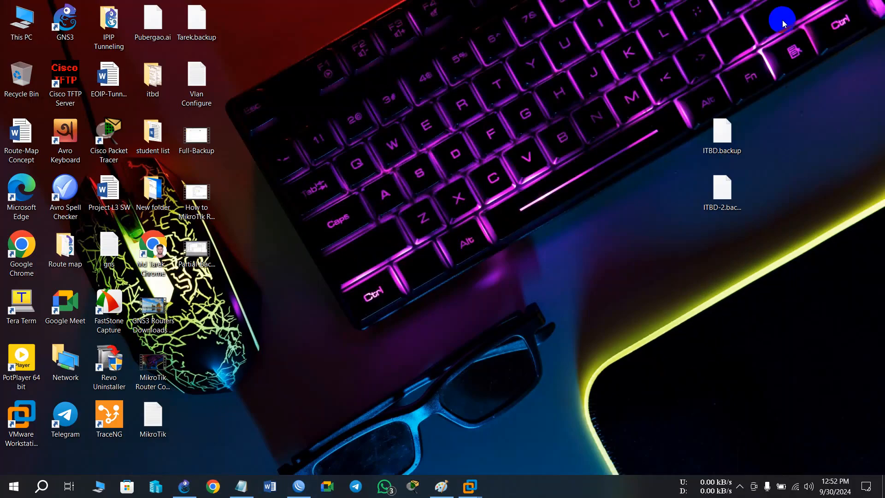
pyautogui.click(299, 486)
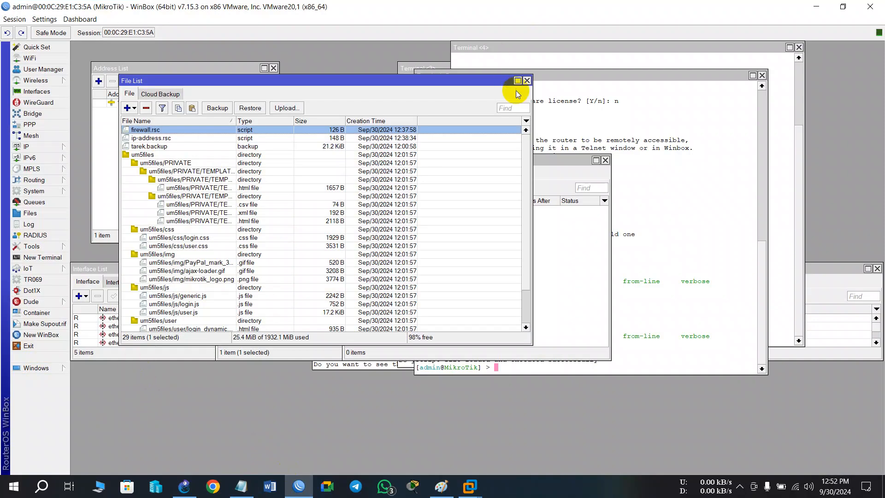
pyautogui.click(527, 80)
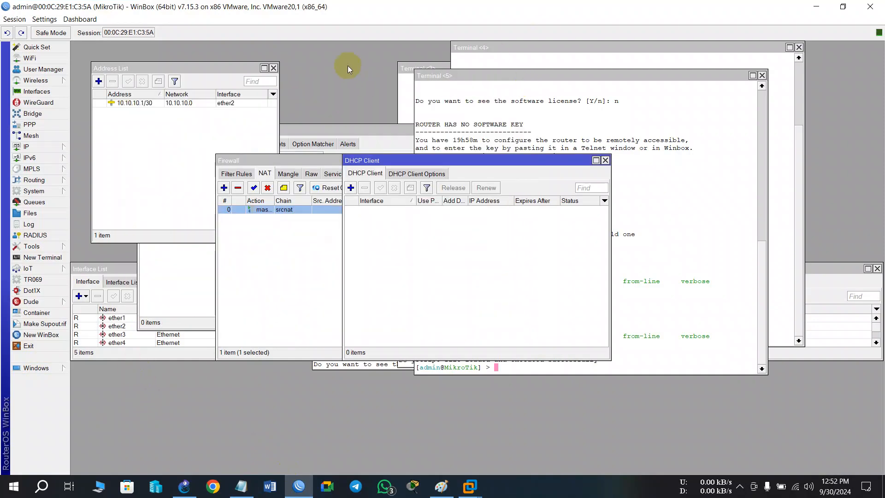
pyautogui.click(273, 68)
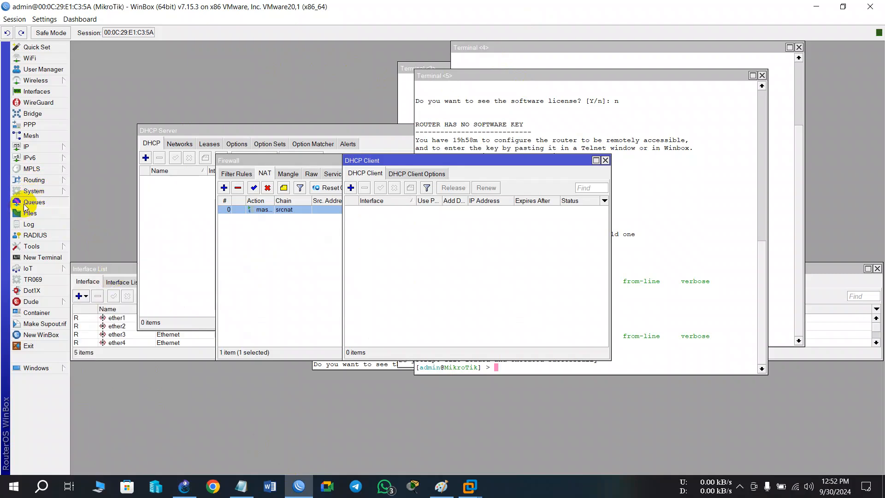
# Open the router's system user list, move it clear of the other windows, and look at its user groups.
pyautogui.moveTo(33, 189)
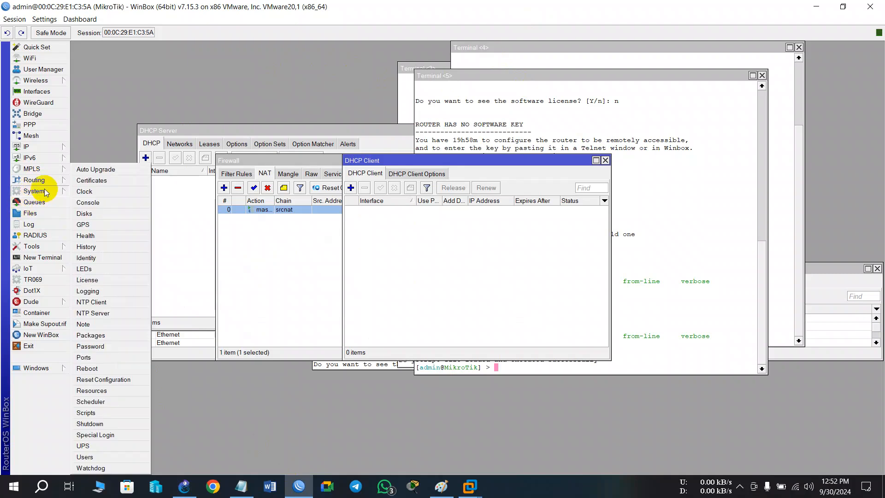
pyautogui.click(109, 455)
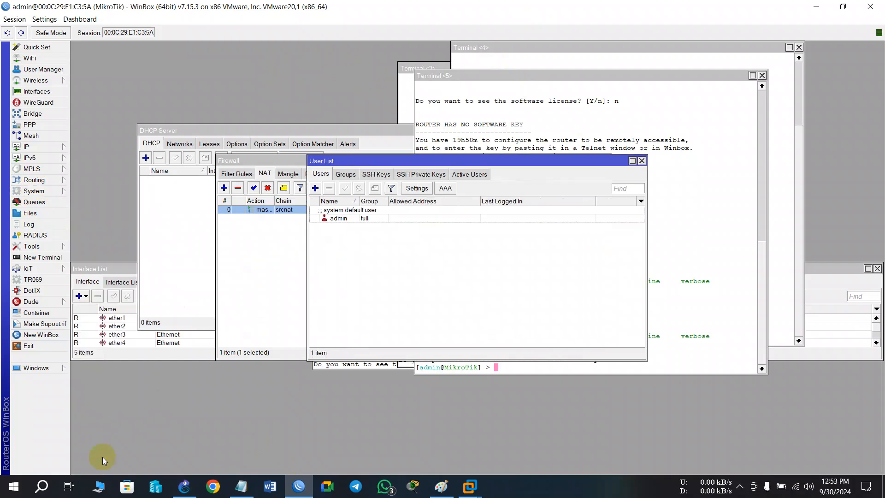
pyautogui.moveTo(366, 161); pyautogui.dragTo(241, 81)
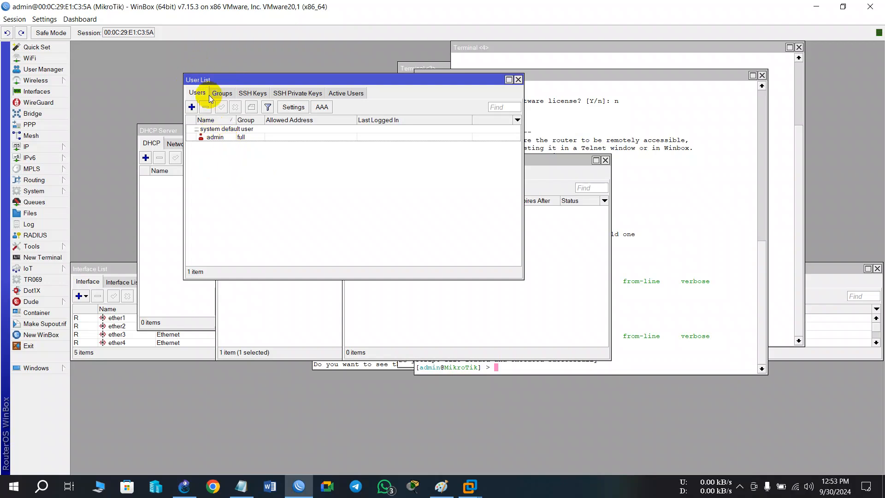
pyautogui.click(220, 94)
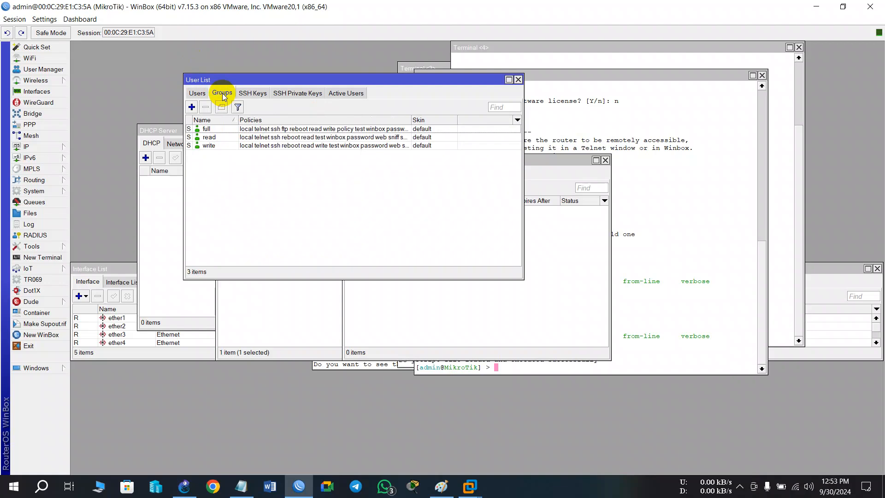
pyautogui.click(197, 93)
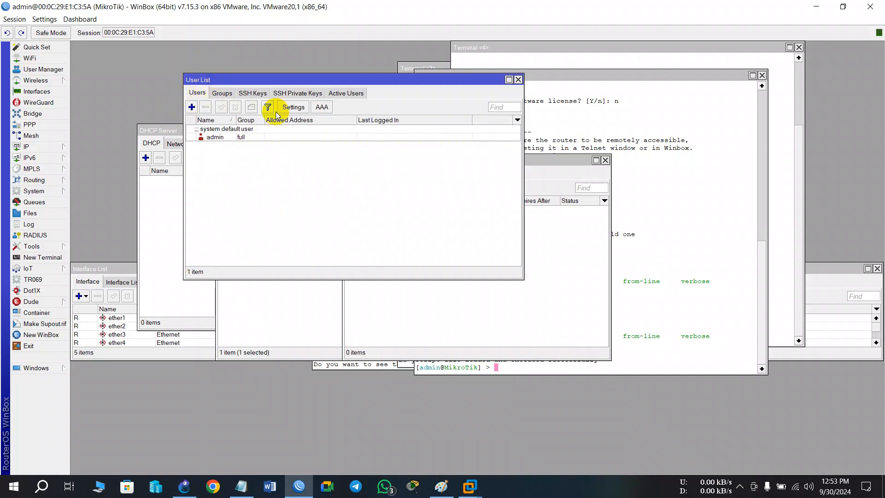
# Start a new router user, enter the first user's name, and assign the read group.
pyautogui.click(192, 107)
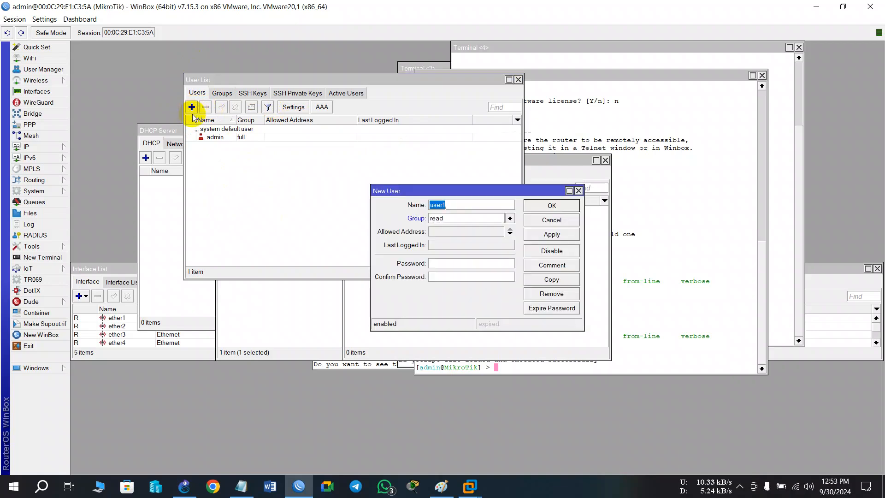
pyautogui.moveTo(471, 191); pyautogui.dragTo(368, 109)
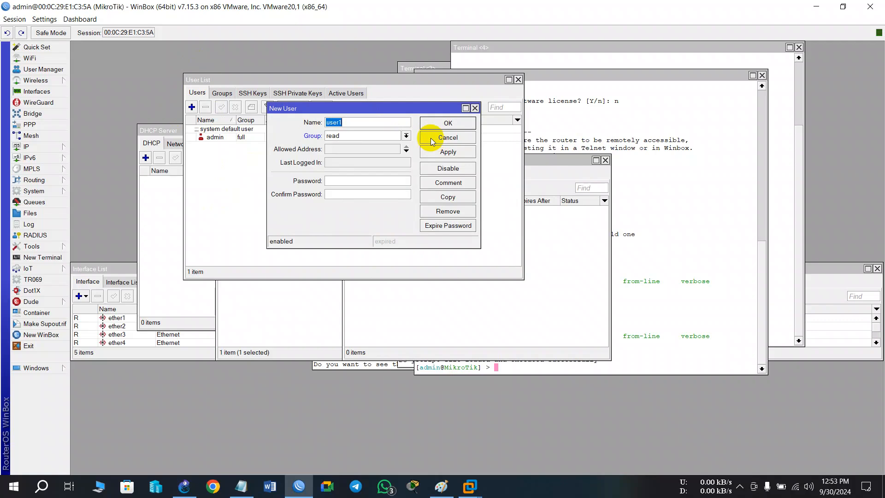
pyautogui.write('Riyaz')
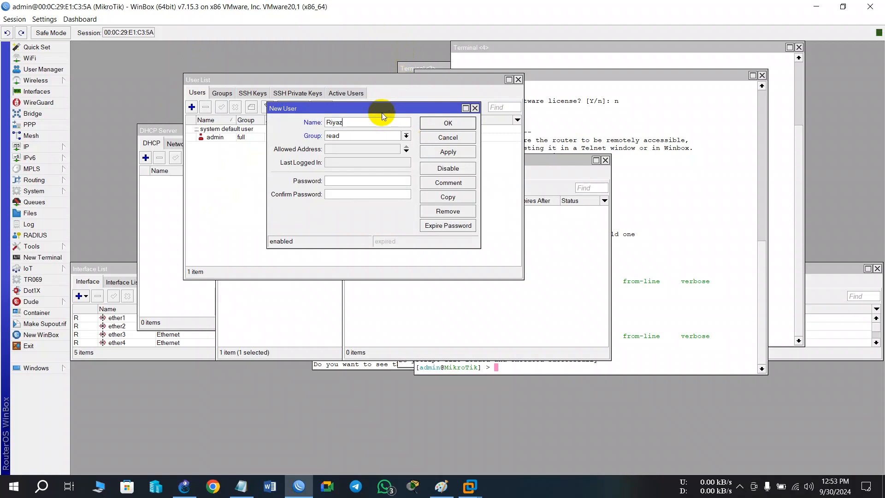
pyautogui.moveTo(381, 109); pyautogui.dragTo(364, 86)
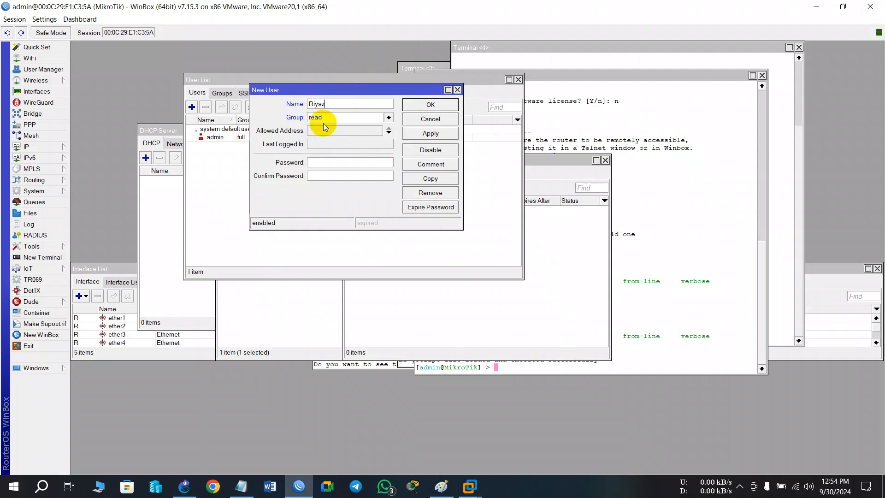
pyautogui.click(376, 119)
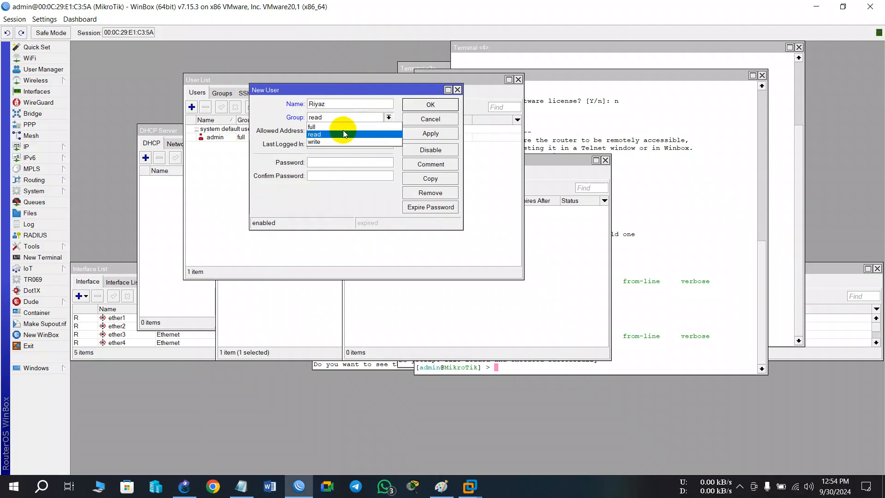
pyautogui.click(328, 133)
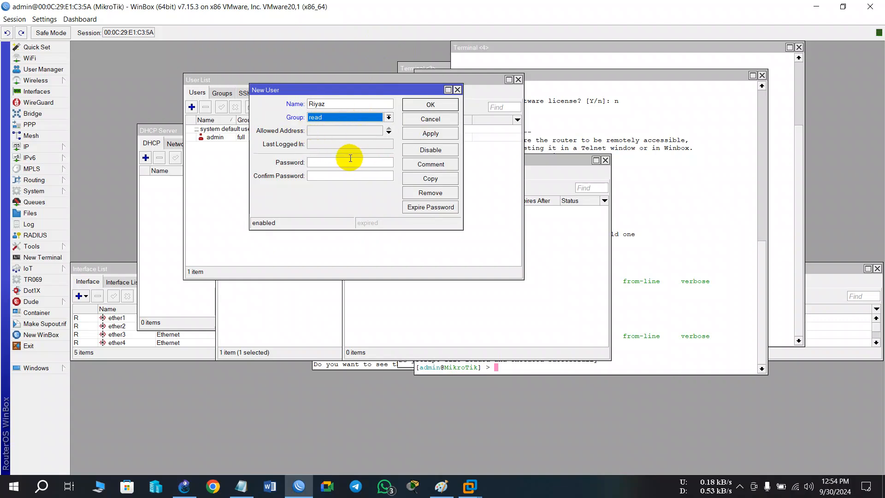
# Enter and confirm the read user's password and save the account.
pyautogui.click(323, 162)
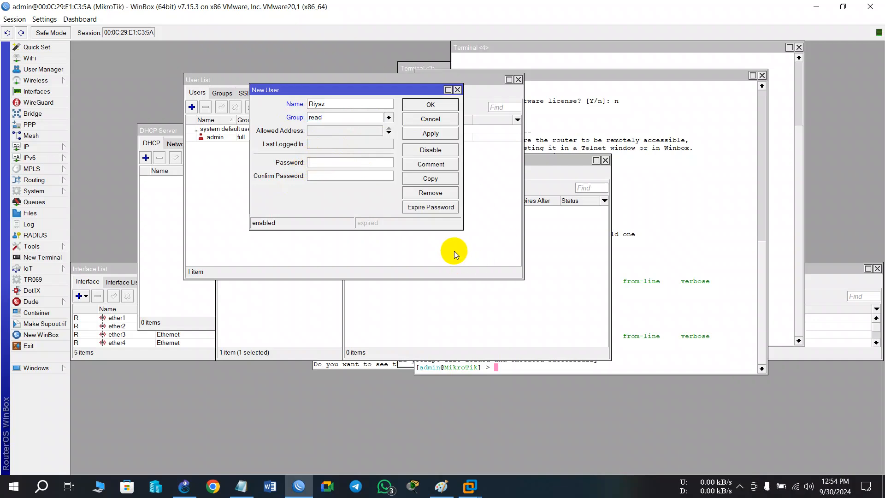
pyautogui.write('****')
pyautogui.press('BackSpace')
pyautogui.press('BackSpace')
pyautogui.press('BackSpace')
pyautogui.press('BackSpace')
pyautogui.write('***')
pyautogui.click(364, 178)
pyautogui.write('****')
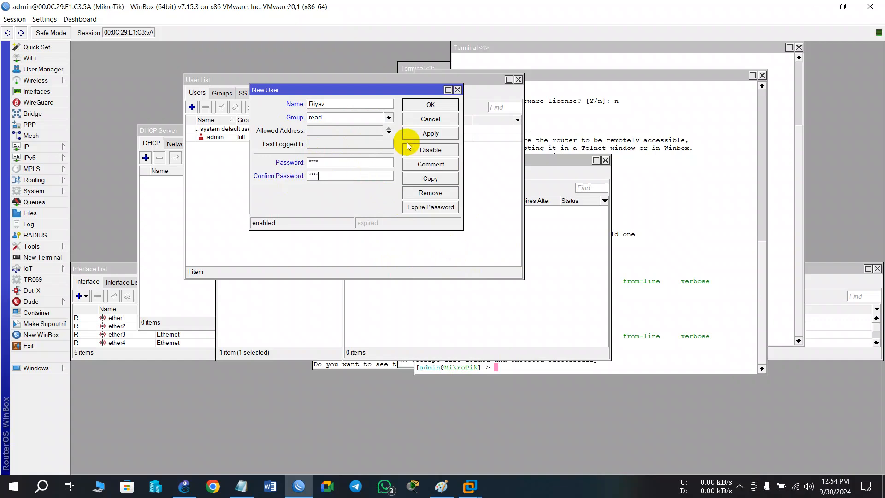
pyautogui.click(429, 134)
pyautogui.click(426, 106)
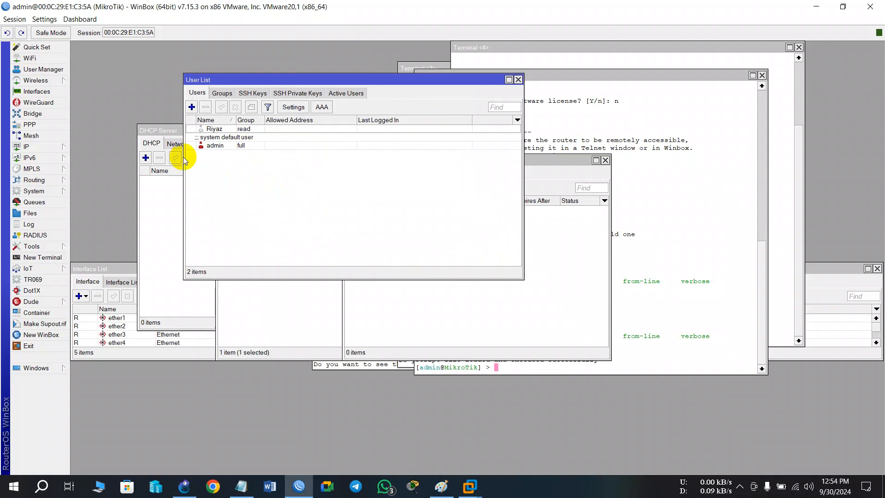
# Start another router user, enter the second user's name, and assign the full group.
pyautogui.click(192, 107)
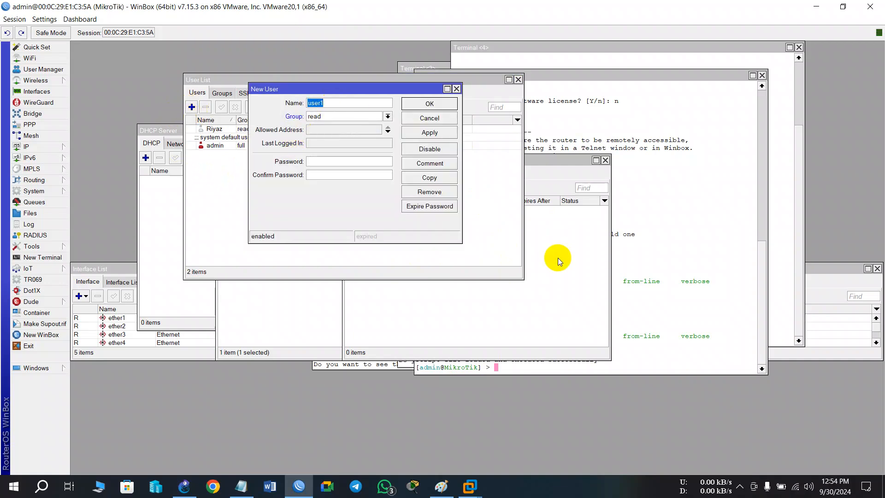
pyautogui.write('Rabbi')
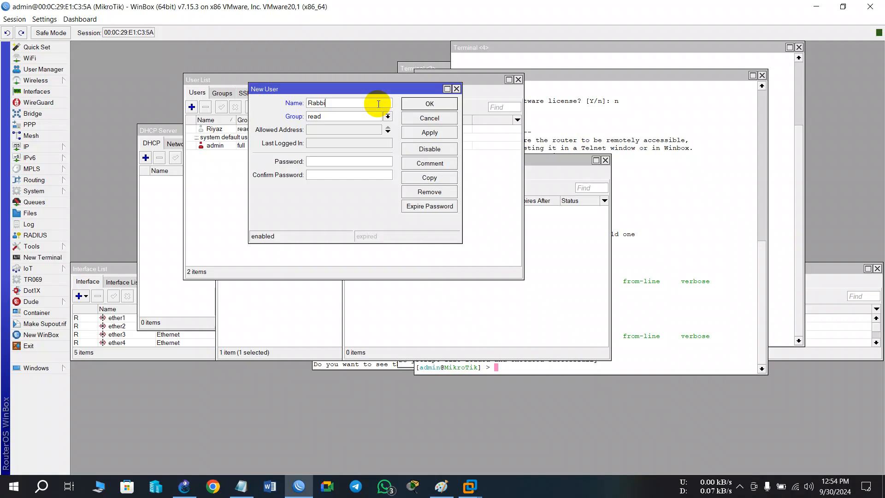
pyautogui.click(356, 116)
pyautogui.click(346, 123)
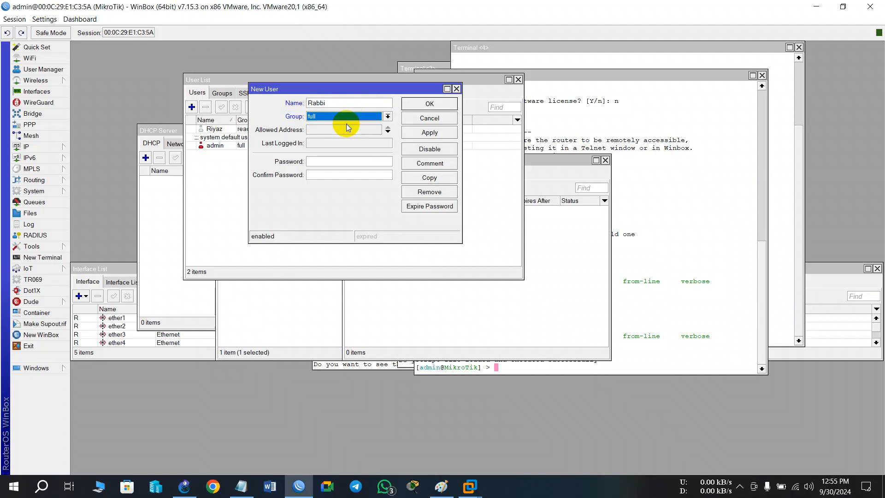
# Enter and confirm the full-access user's password and save the account.
pyautogui.click(334, 161)
pyautogui.write('****')
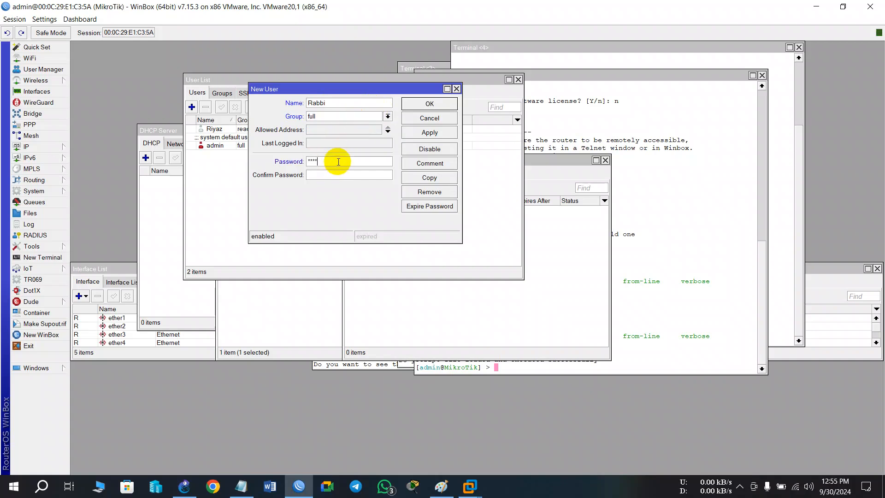
pyautogui.click(322, 174)
pyautogui.write('****')
pyautogui.click(424, 133)
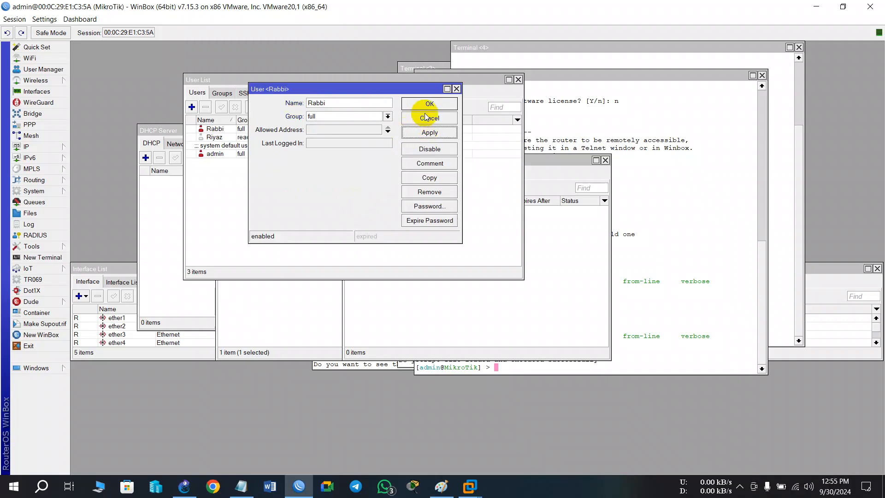
pyautogui.click(424, 104)
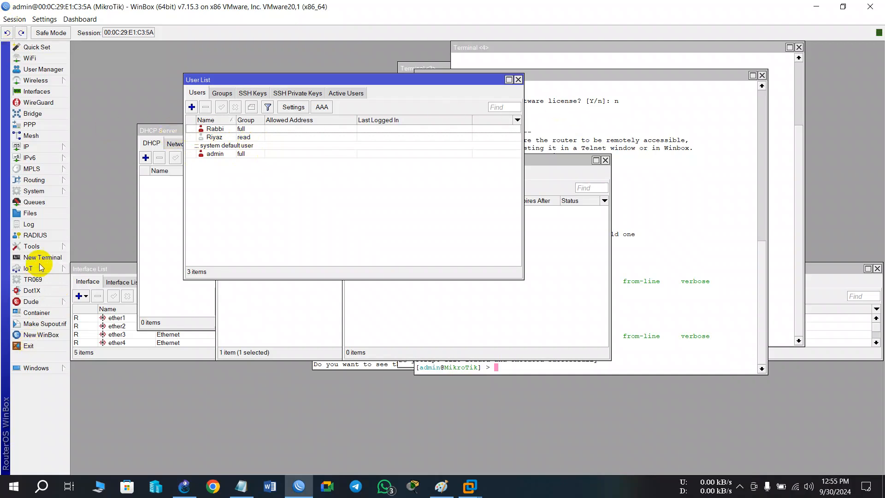
# Open a new WinBox login window and replace the admin login with the read user's name.
pyautogui.click(43, 339)
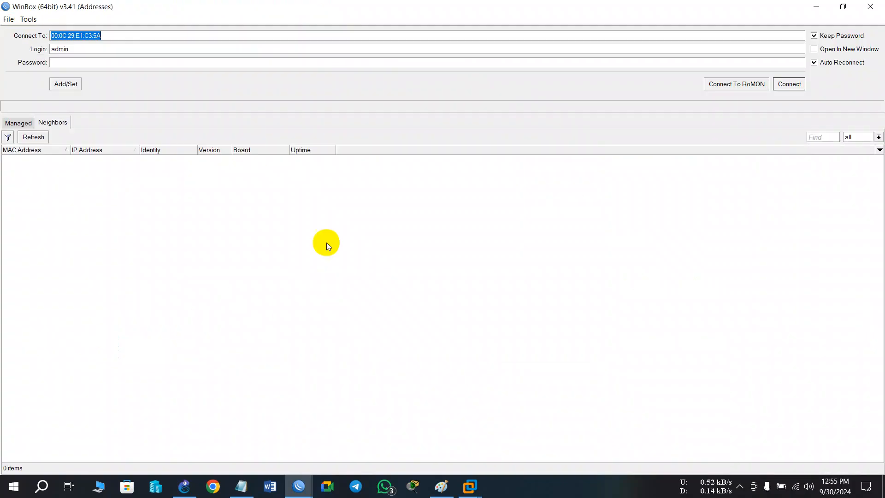
pyautogui.click(110, 49)
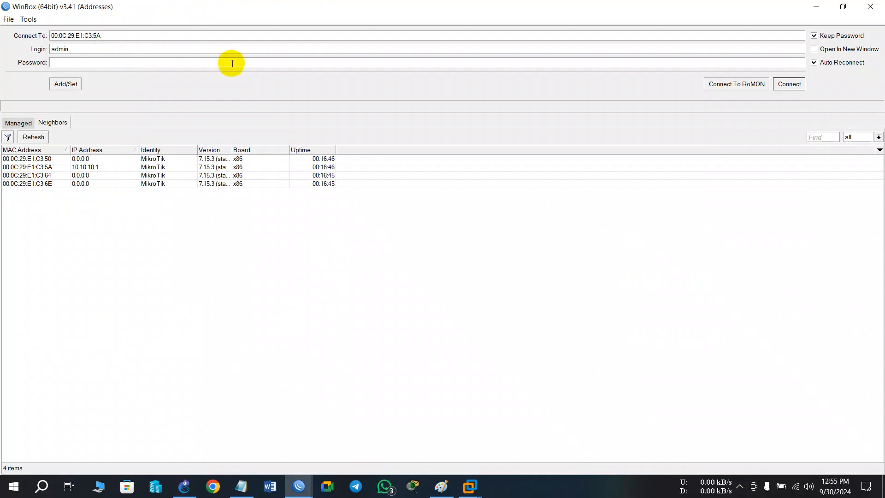
pyautogui.press('BackSpace')
pyautogui.press('BackSpace')
pyautogui.press('BackSpace')
pyautogui.press('BackSpace')
pyautogui.press('BackSpace')
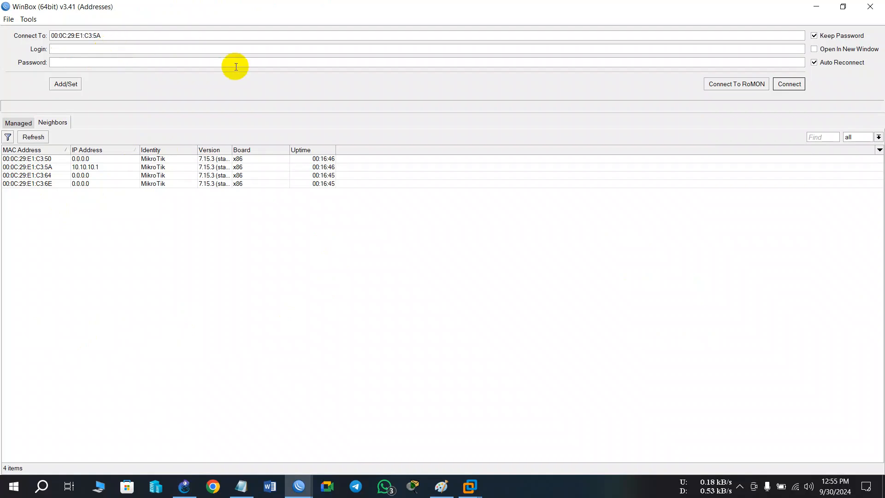
pyautogui.write('Riyaz')
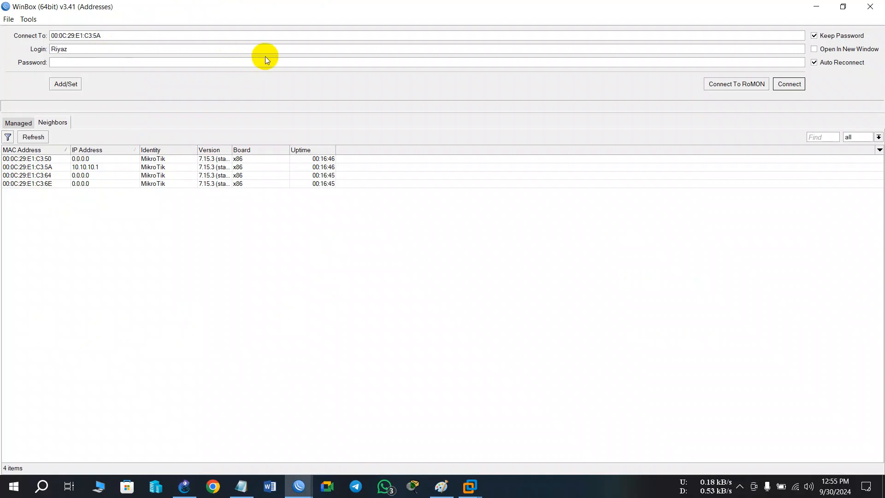
pyautogui.write('****')
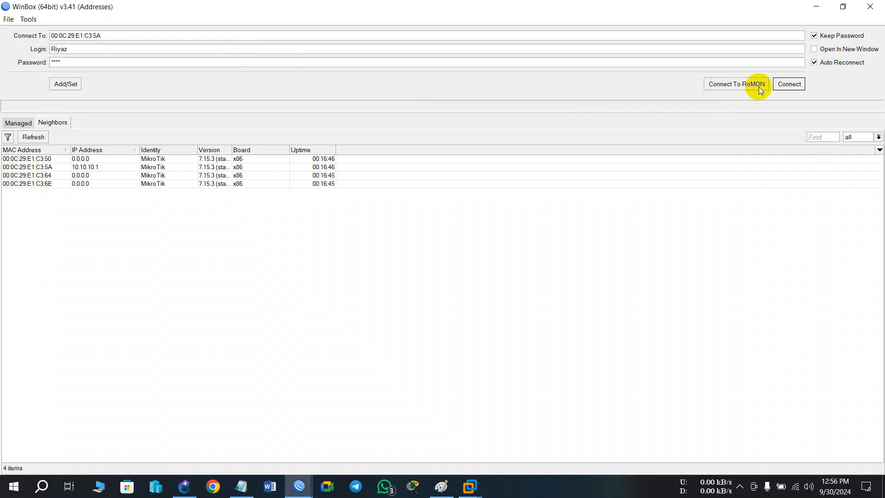
# Enter the read user's password, connect to the router at 00:0C:29:E1:C3:5A, and dismiss the welcome notice.
pyautogui.click(789, 84)
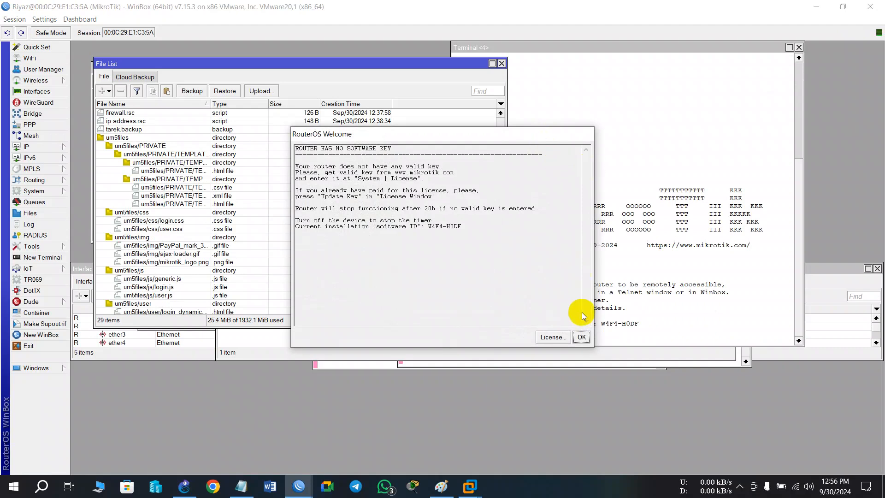
pyautogui.click(583, 339)
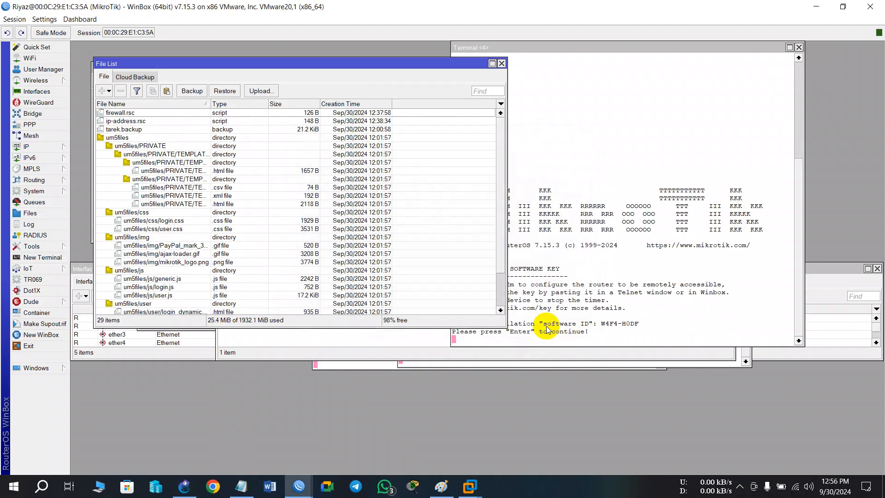
# Close the file list and check whether the read user can add entries in the IP address list and DHCP server.
pyautogui.click(502, 64)
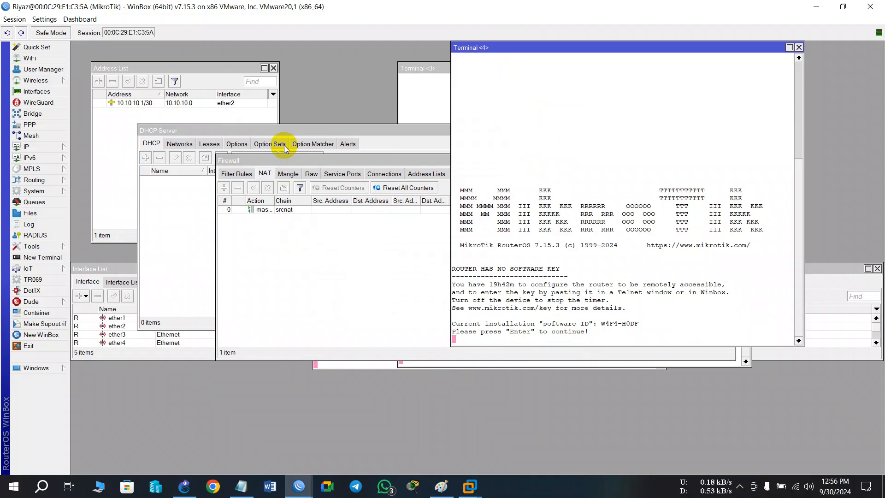
pyautogui.click(39, 146)
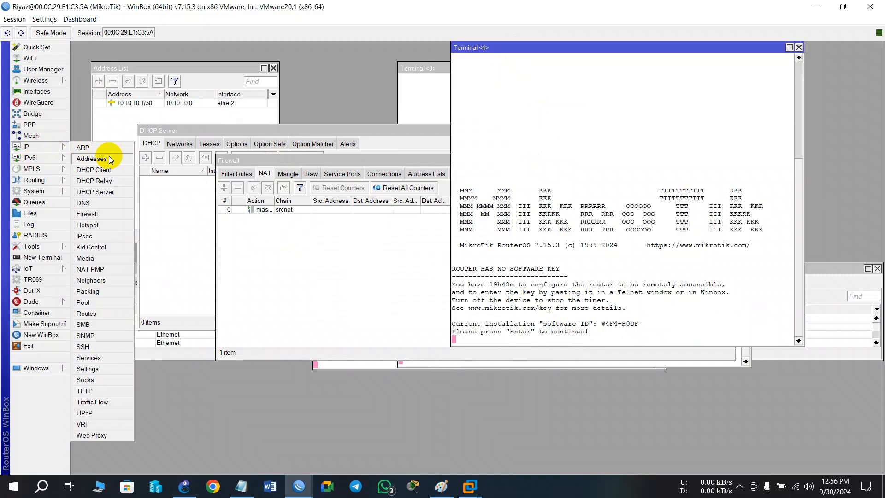
pyautogui.click(106, 157)
pyautogui.click(95, 84)
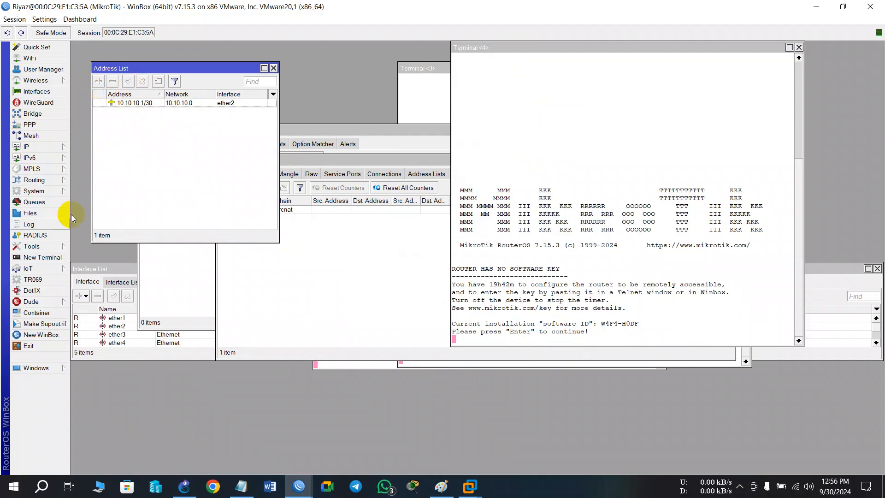
pyautogui.click(41, 147)
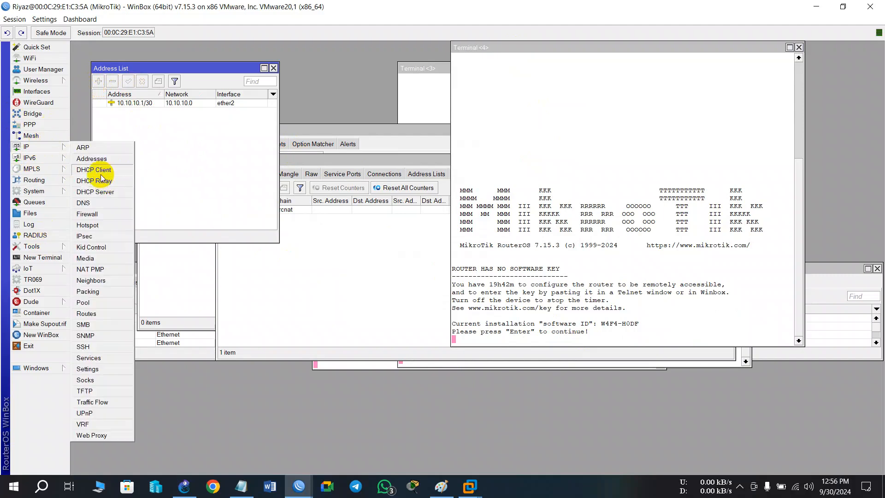
pyautogui.click(102, 194)
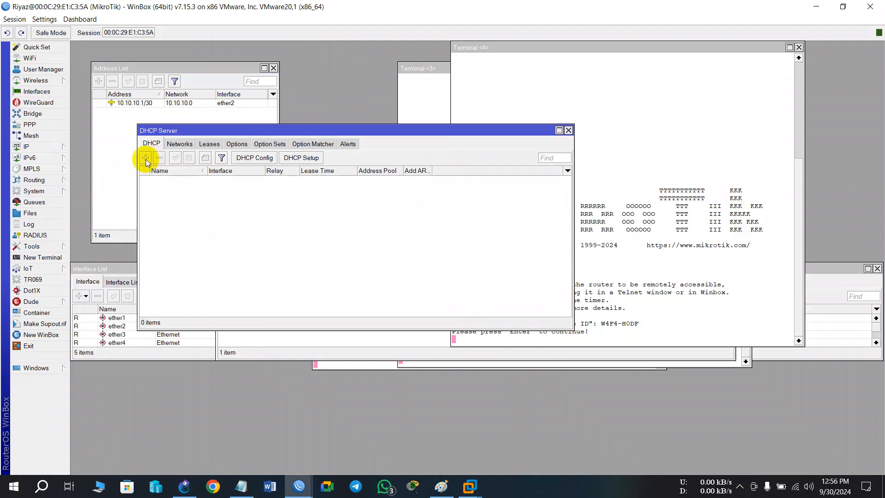
pyautogui.click(179, 145)
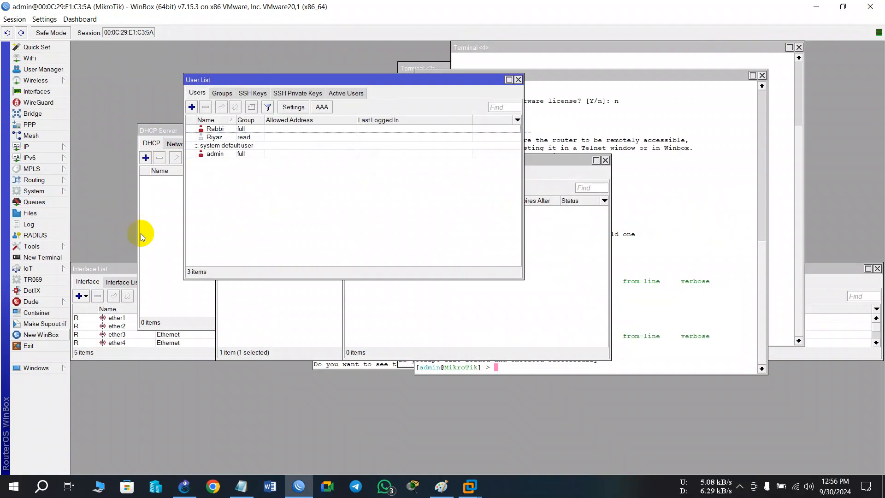
# Open a new WinBox login, replace the login with the full-access user's name, connect to 00:0C:29:E1:C3:5A, and dismiss the welcome notice.
pyautogui.click(50, 337)
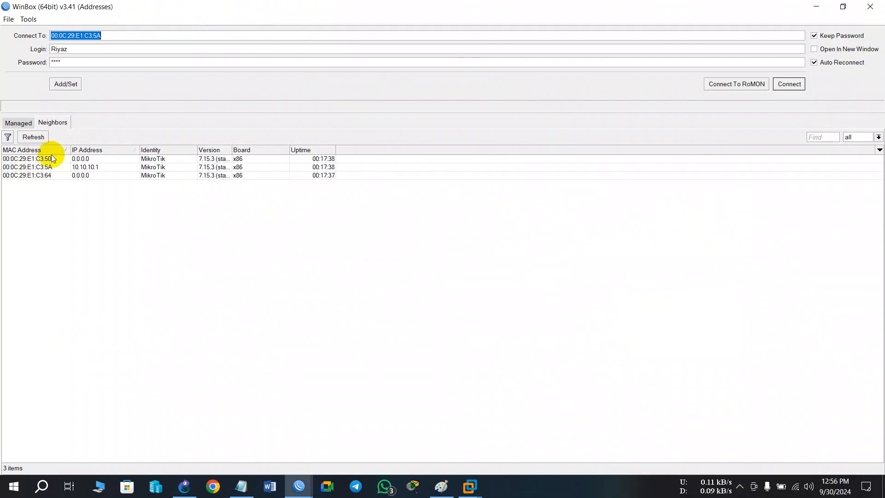
pyautogui.click(105, 53)
pyautogui.press('BackSpace')
pyautogui.press('BackSpace')
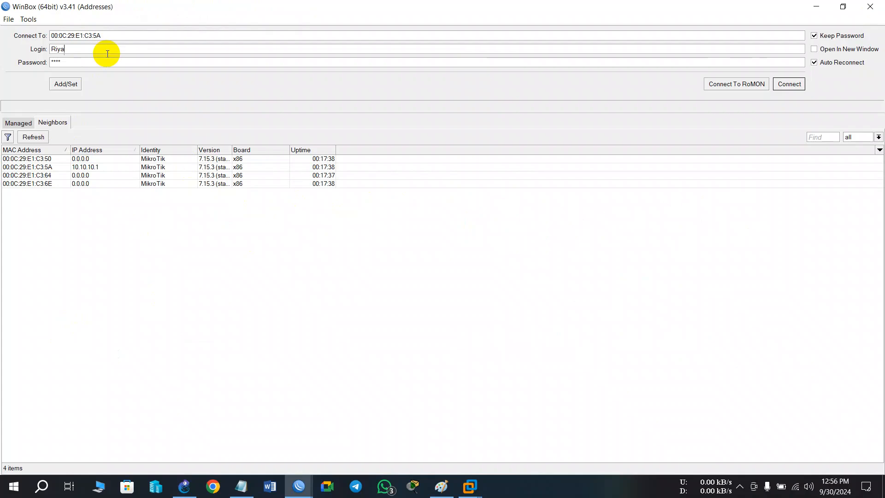
pyautogui.press('BackSpace')
pyautogui.press('BackSpace')
pyautogui.press('BackSpace')
pyautogui.write('Rabbiu')
pyautogui.press('BackSpace')
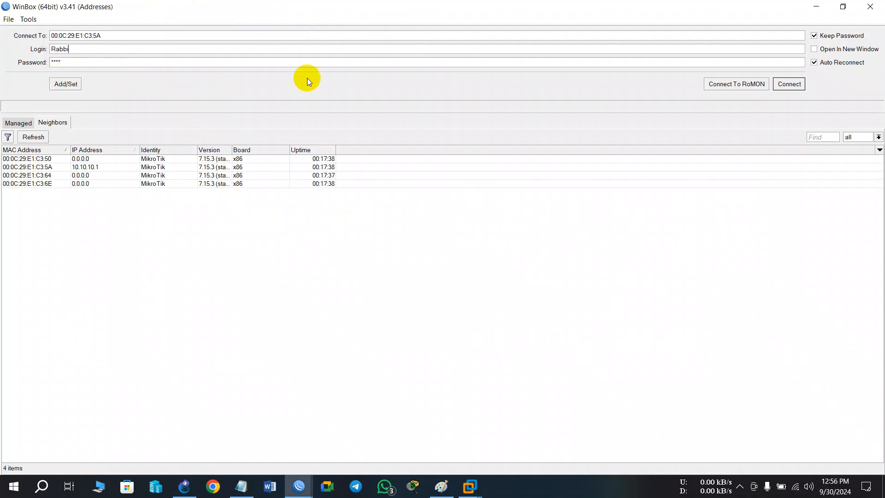
pyautogui.click(789, 84)
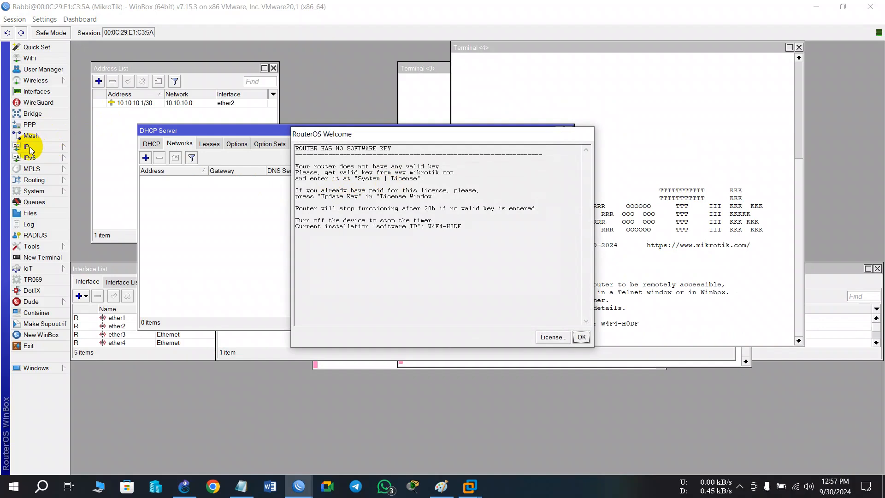
pyautogui.click(581, 337)
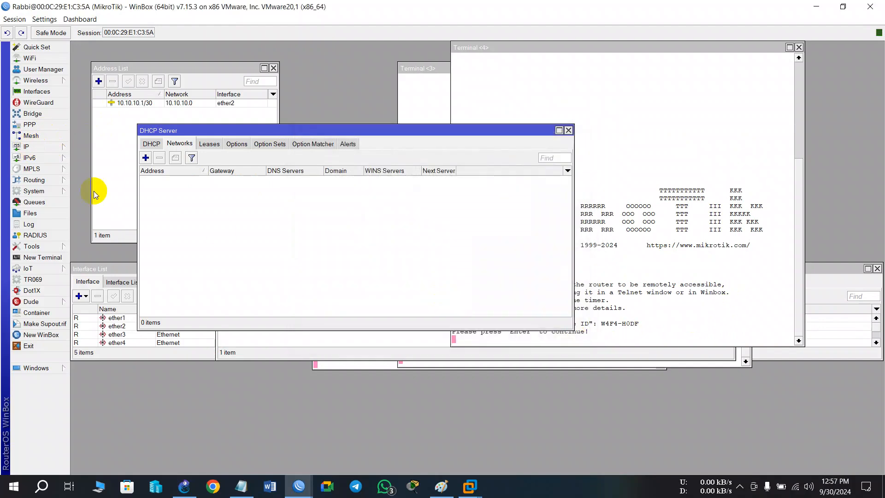
# Check that the full-access user can start a new IP address entry, discard it, and close that user's session.
pyautogui.click(26, 148)
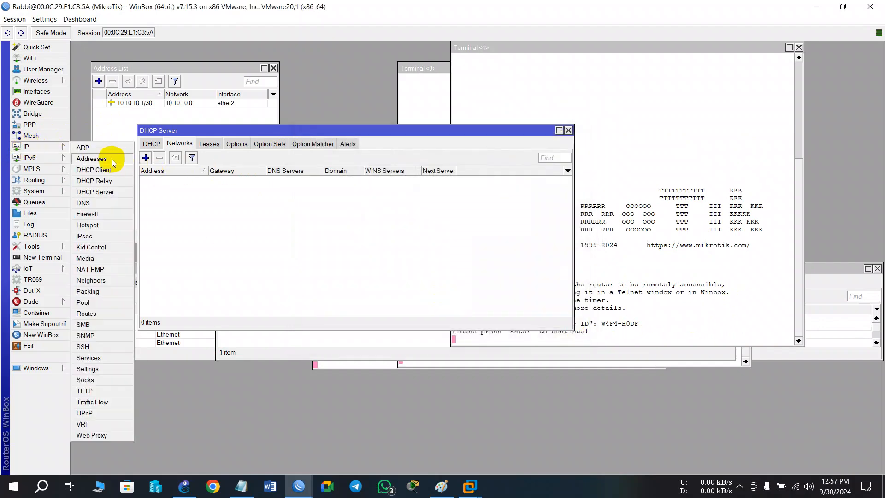
pyautogui.click(111, 158)
pyautogui.click(99, 83)
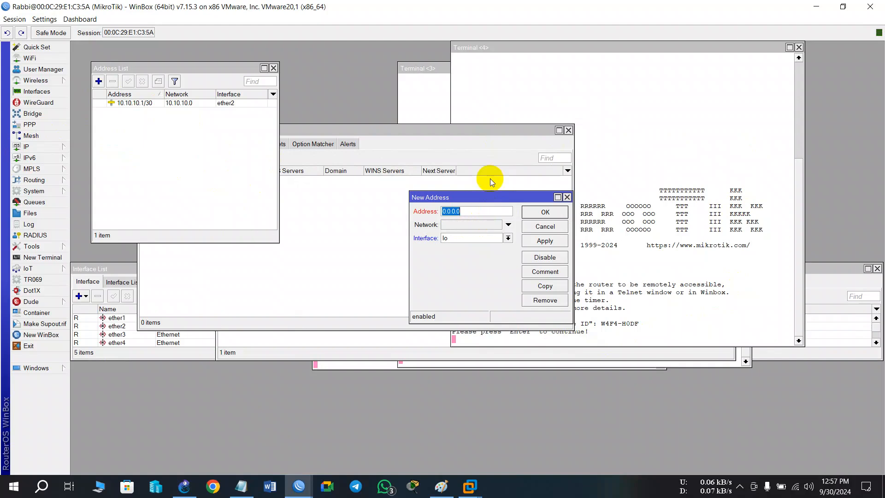
pyautogui.click(567, 198)
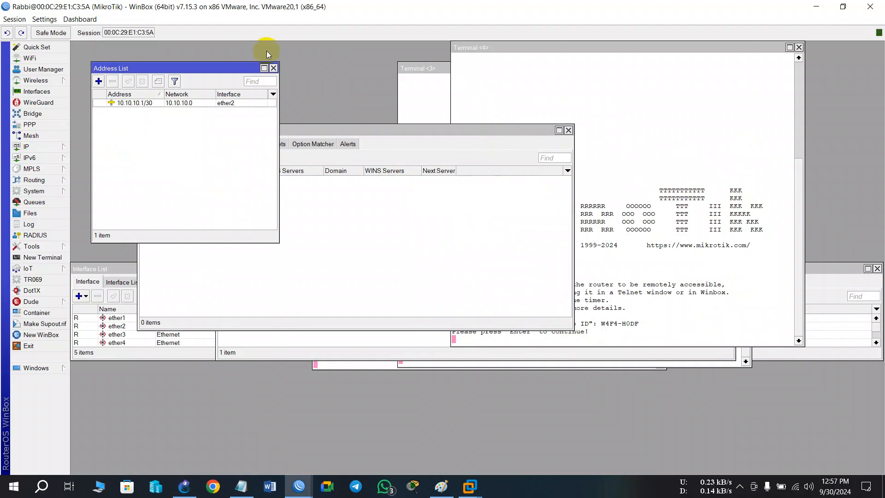
pyautogui.click(274, 67)
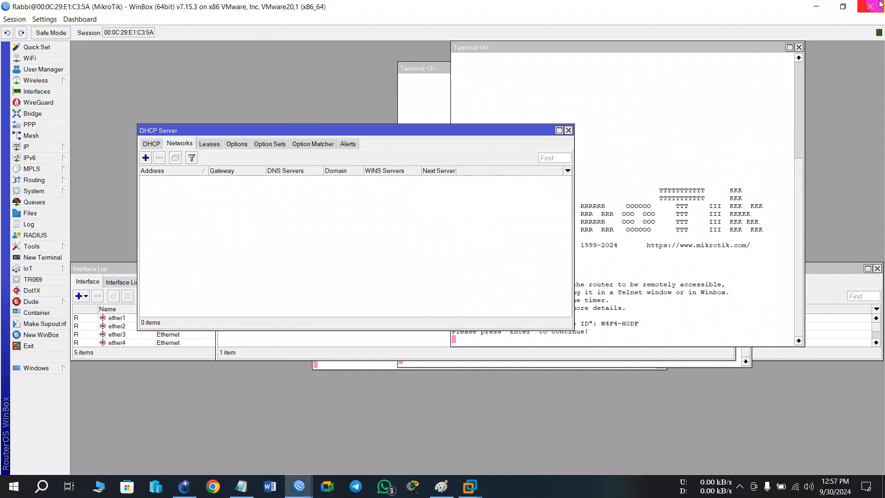
pyautogui.click(870, 7)
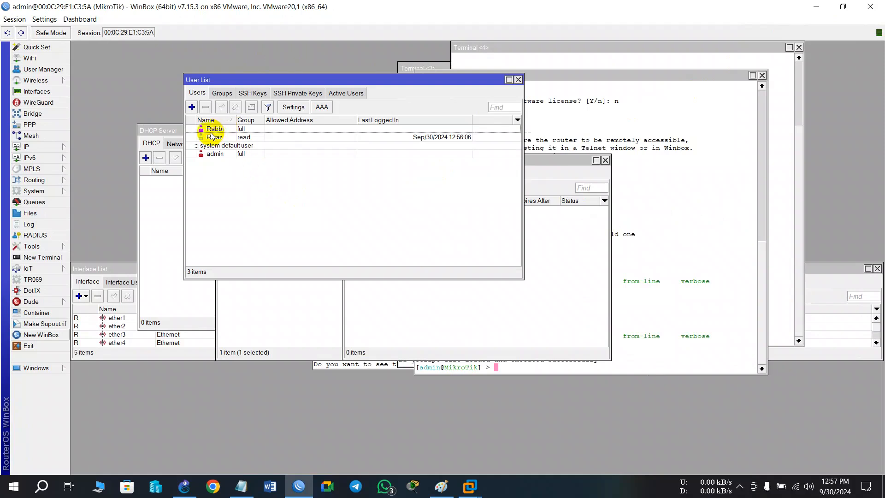
pyautogui.click(191, 107)
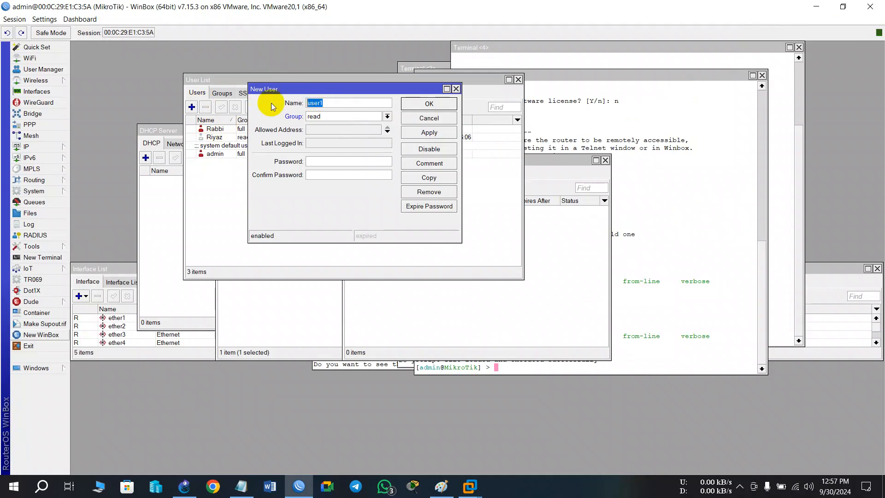
pyautogui.write('Tarek')
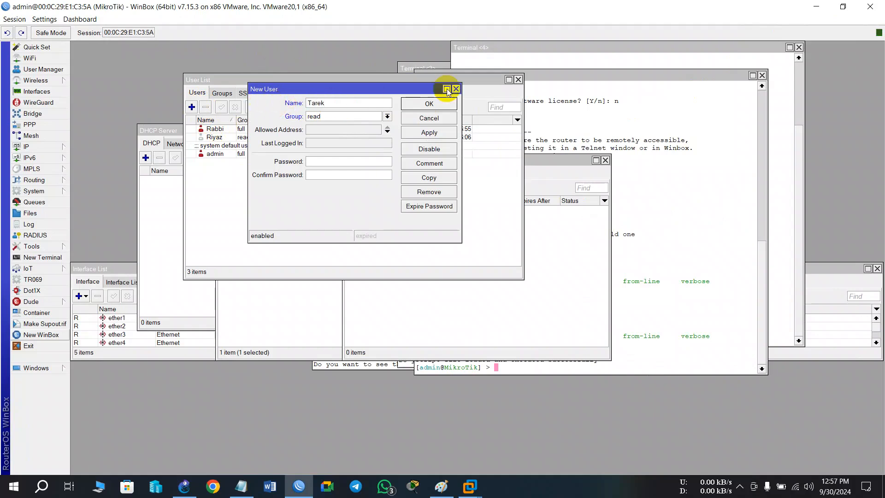
pyautogui.click(330, 117)
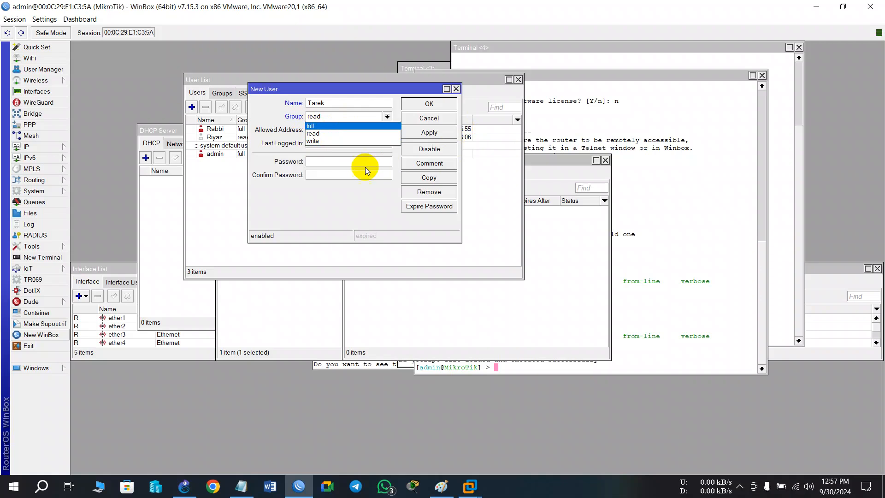
pyautogui.click(457, 90)
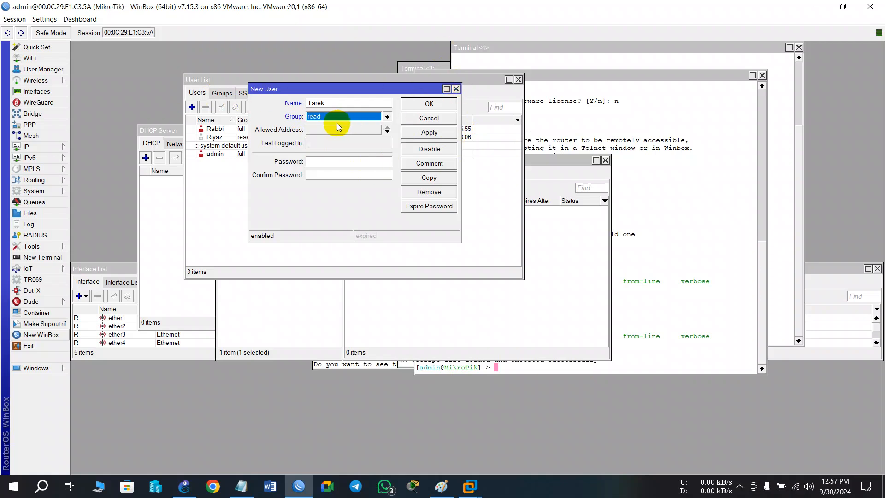
pyautogui.click(324, 116)
pyautogui.click(455, 89)
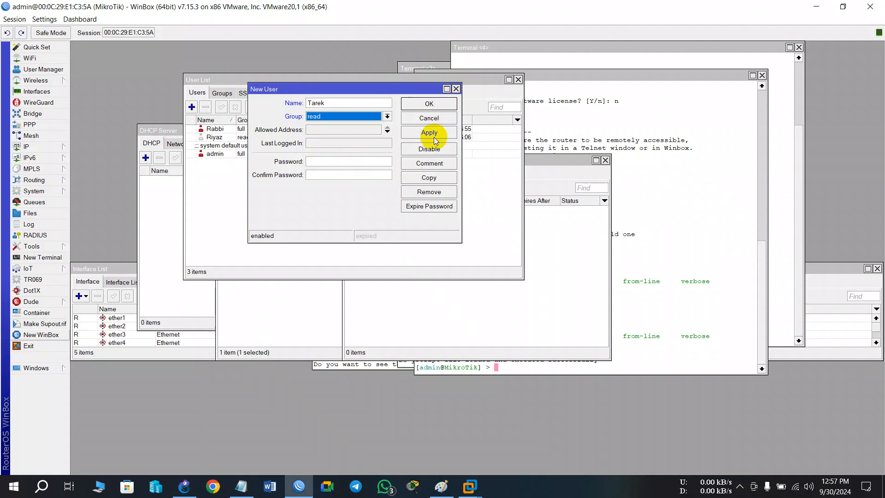
pyautogui.click(436, 118)
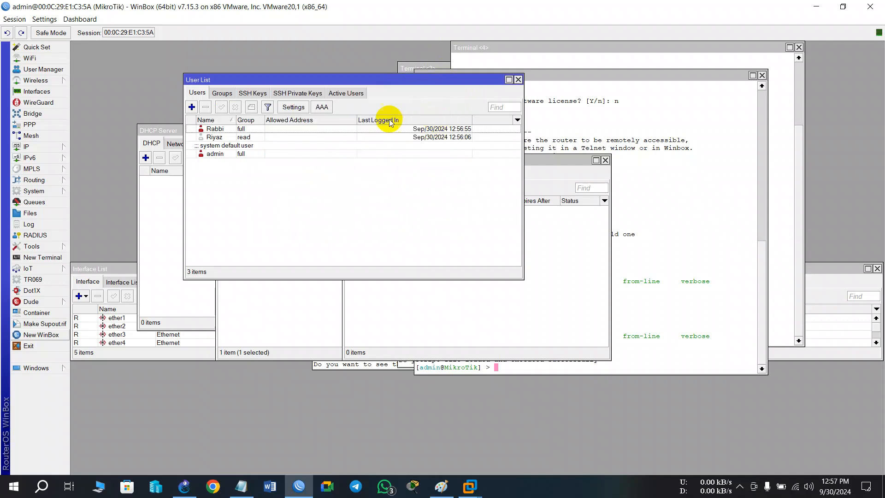
# Examine the policies assigned to the full, read, and write user groups, closing each group's properties without changes.
pyautogui.click(218, 93)
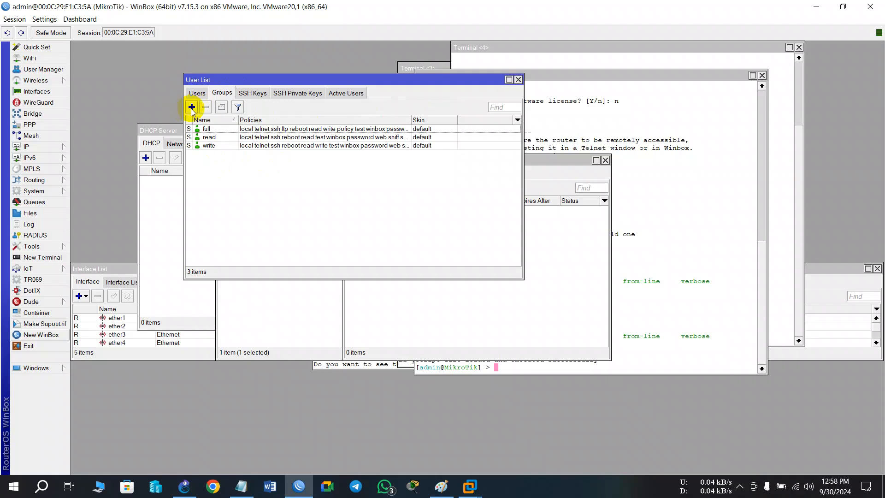
pyautogui.doubleClick(216, 129)
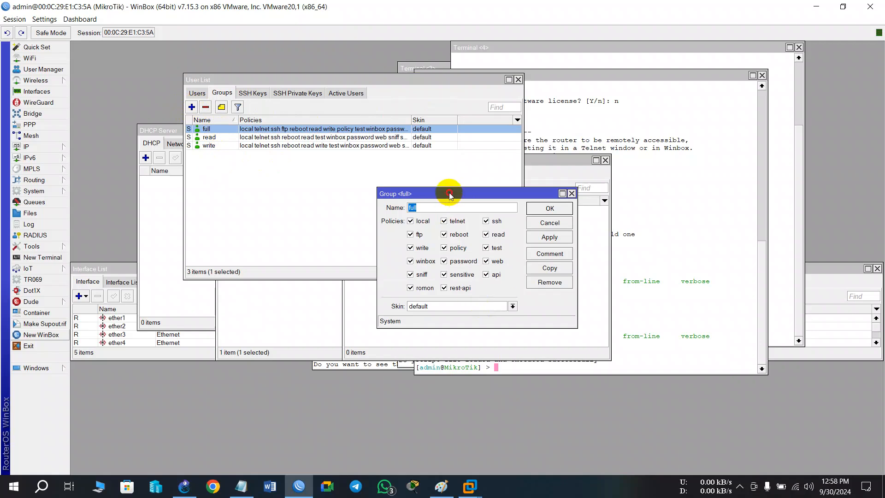
pyautogui.moveTo(450, 194); pyautogui.dragTo(406, 55)
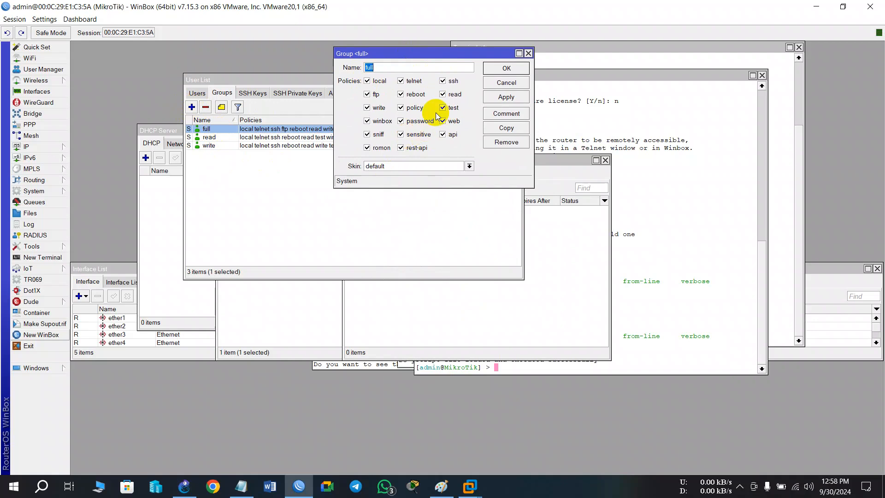
pyautogui.click(529, 53)
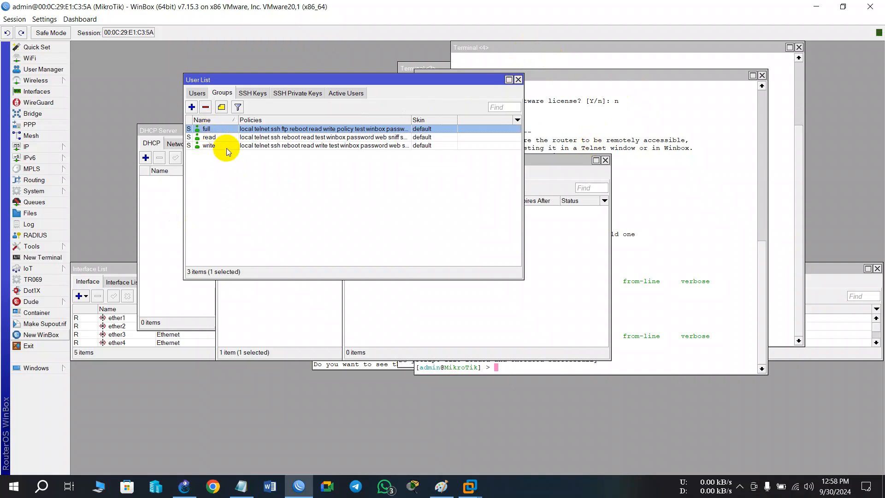
pyautogui.doubleClick(213, 137)
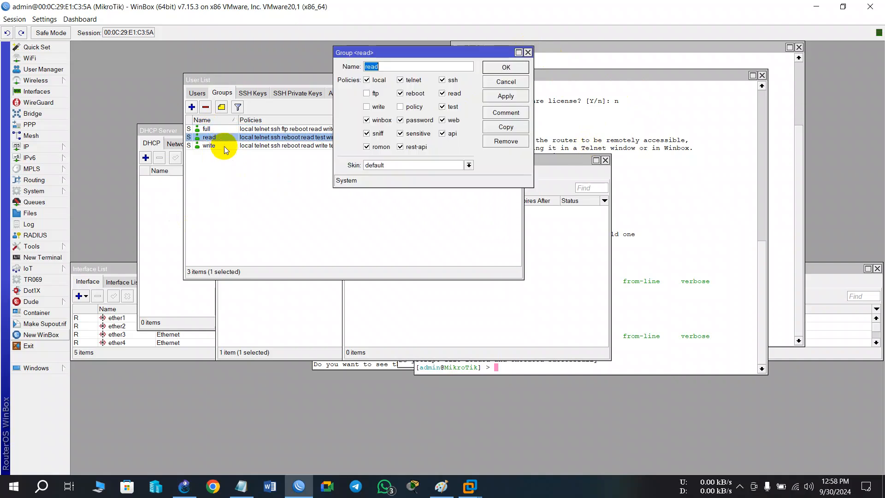
pyautogui.click(223, 145)
pyautogui.doubleClick(222, 145)
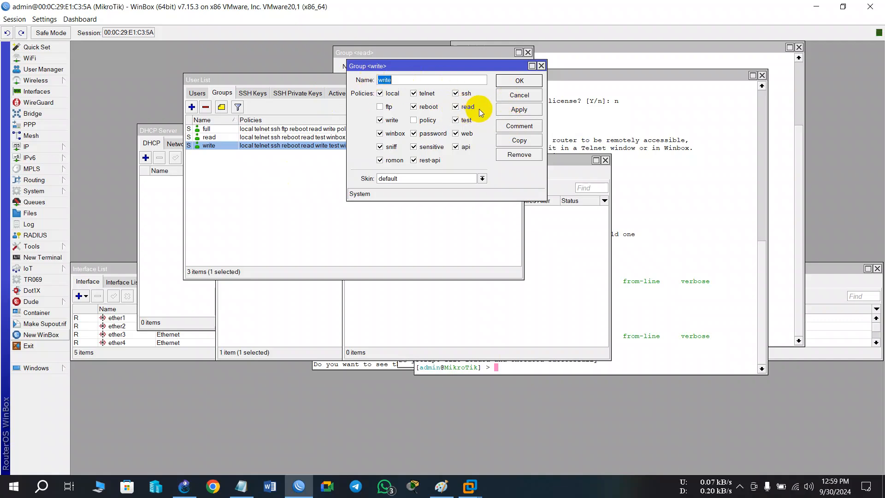
pyautogui.click(542, 65)
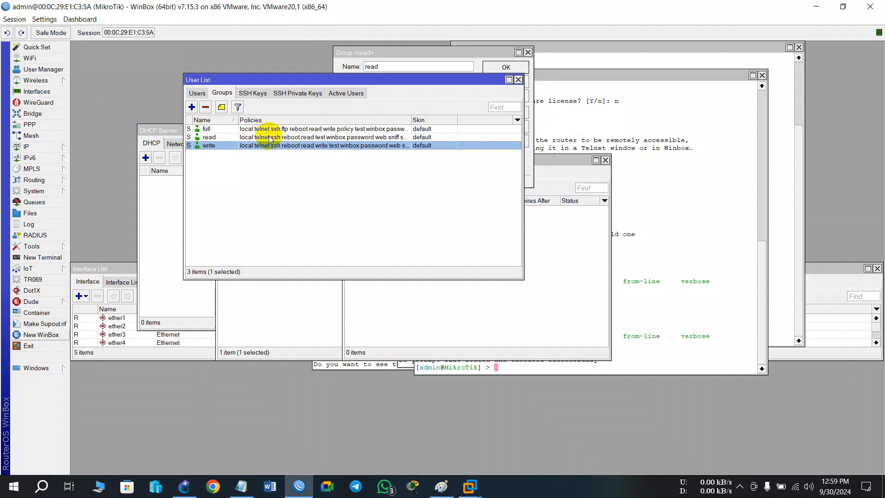
pyautogui.doubleClick(208, 136)
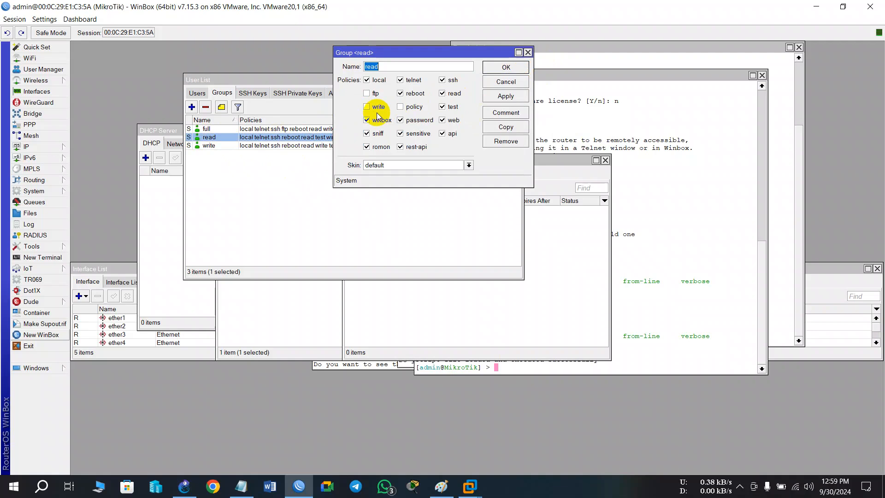
pyautogui.click(527, 54)
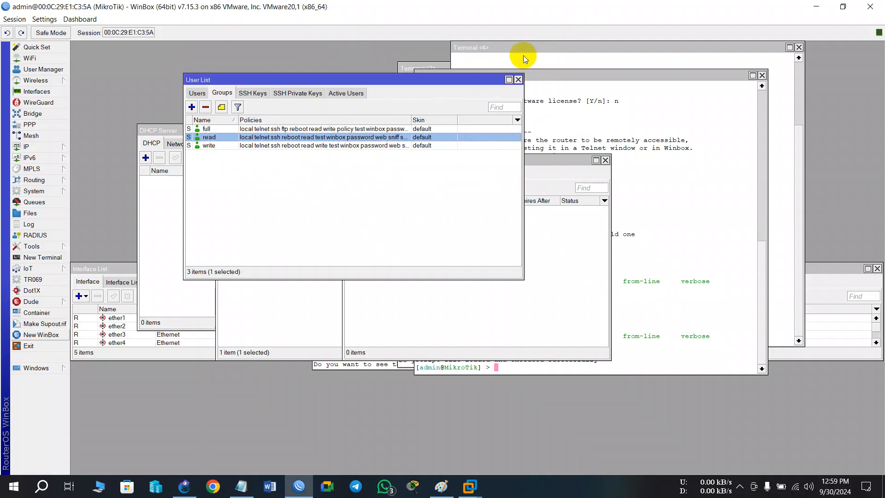
# Start a new user group named Intern and enable its read, password, winbox, and web policies.
pyautogui.click(192, 108)
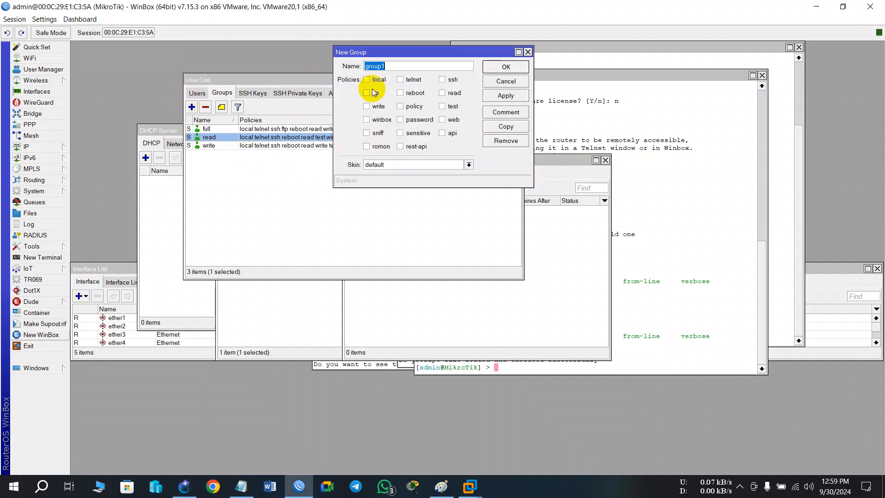
pyautogui.write('ta')
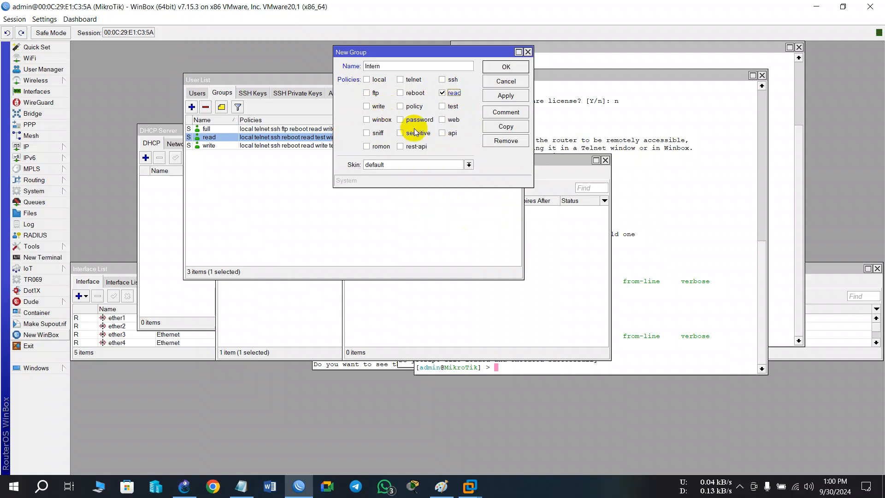
pyautogui.click(400, 121)
pyautogui.click(367, 121)
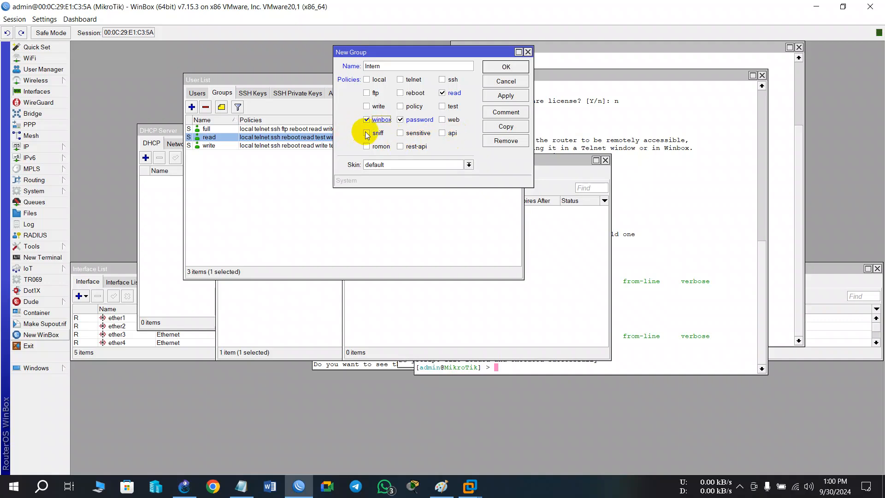
pyautogui.click(451, 121)
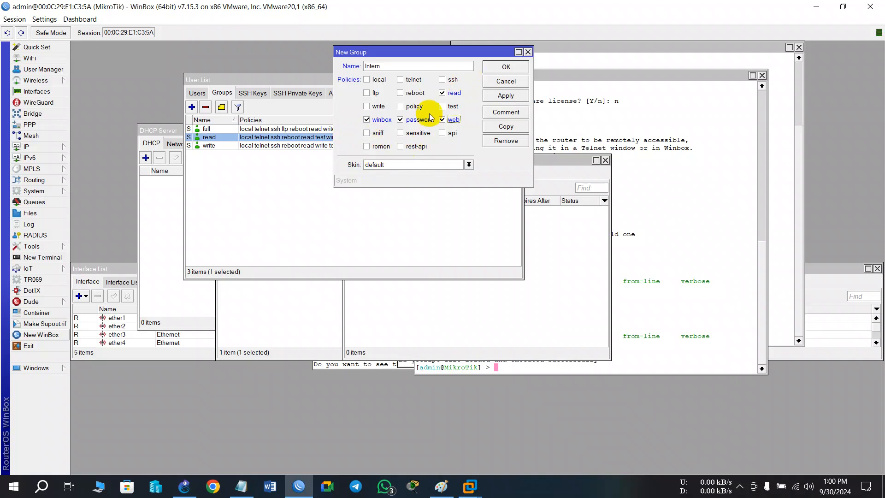
# Add the telnet, ssh, local, ftp, and reboot policies to the Intern group and save it.
pyautogui.click(400, 80)
pyautogui.click(442, 81)
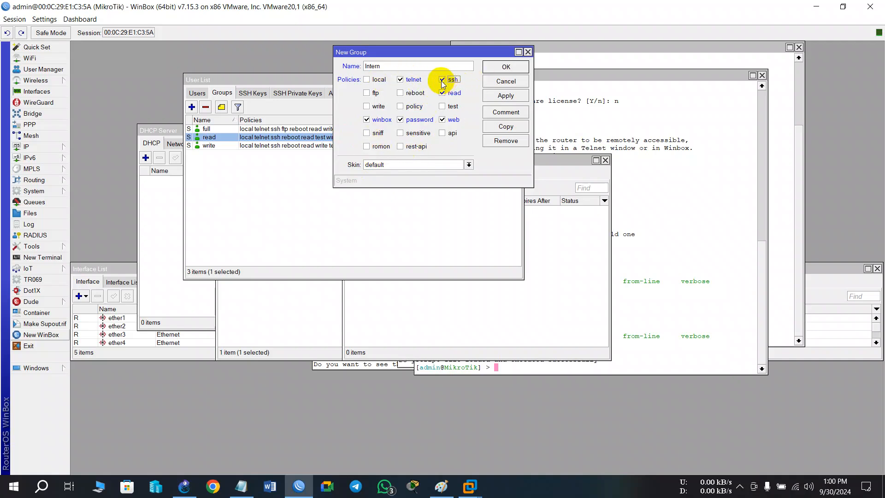
pyautogui.click(366, 79)
pyautogui.click(368, 93)
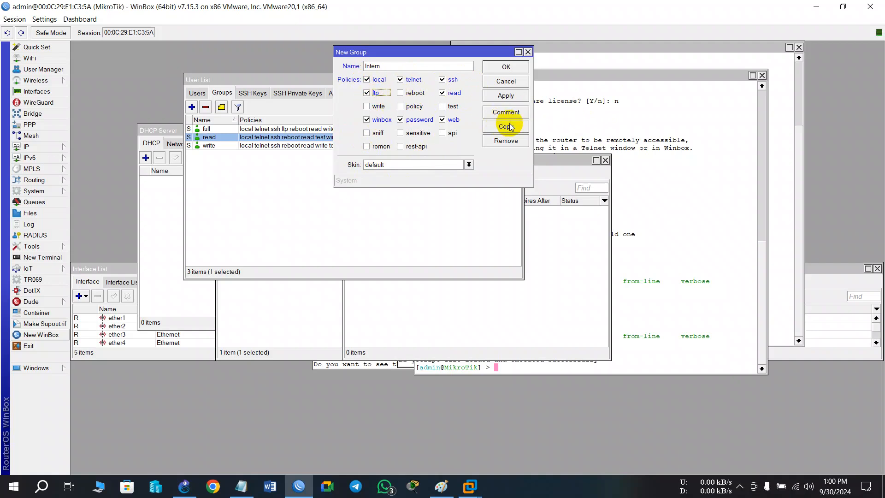
pyautogui.click(401, 92)
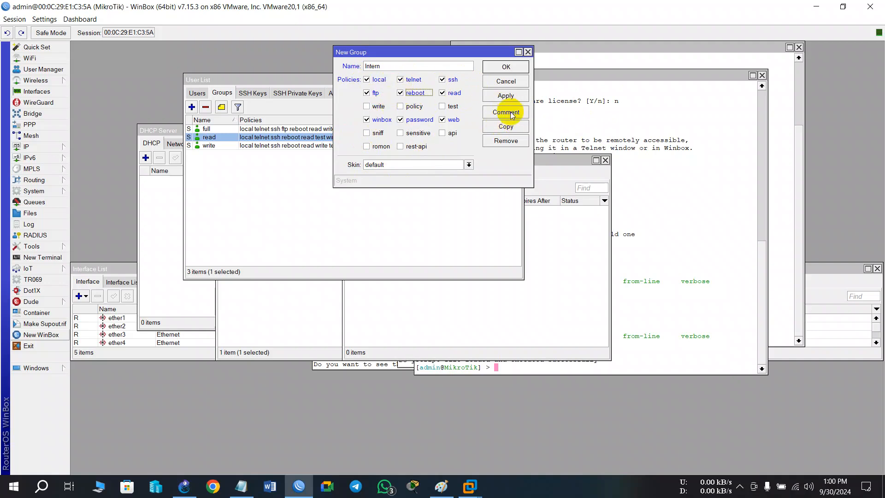
pyautogui.click(506, 96)
pyautogui.click(507, 67)
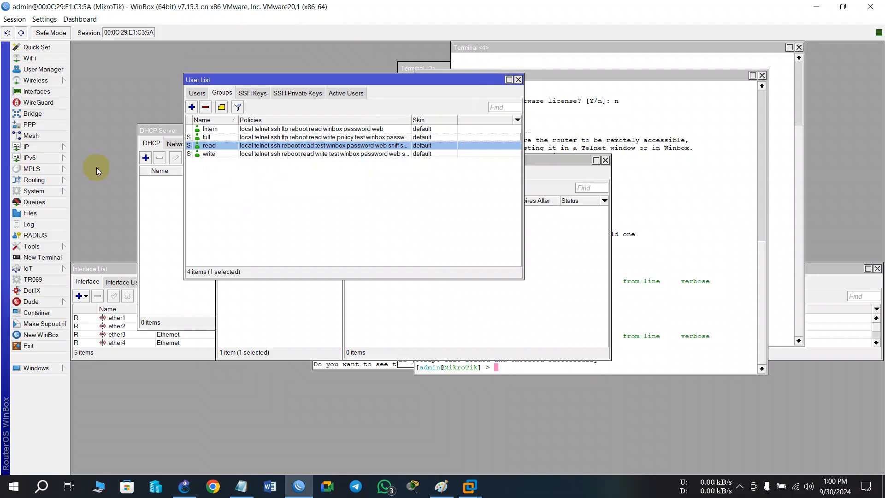
# Move the user in the read group to the Intern group, save, and recheck that user's properties.
pyautogui.click(197, 92)
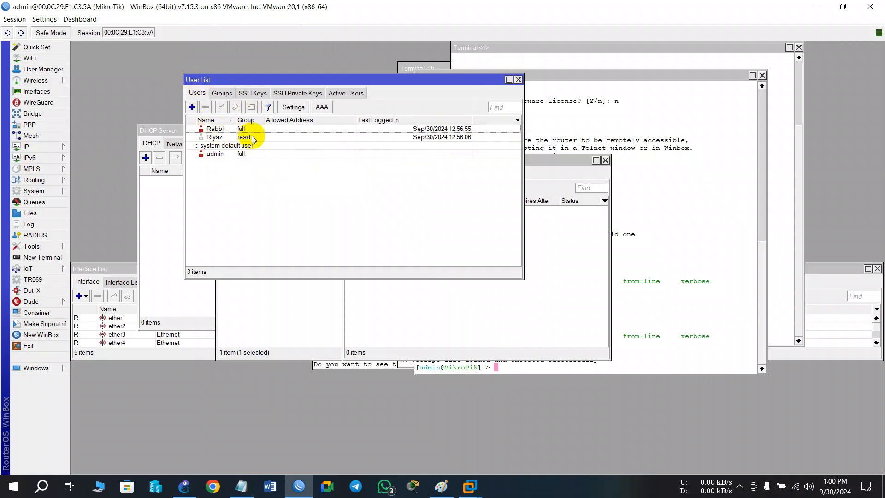
pyautogui.doubleClick(251, 136)
pyautogui.click(350, 116)
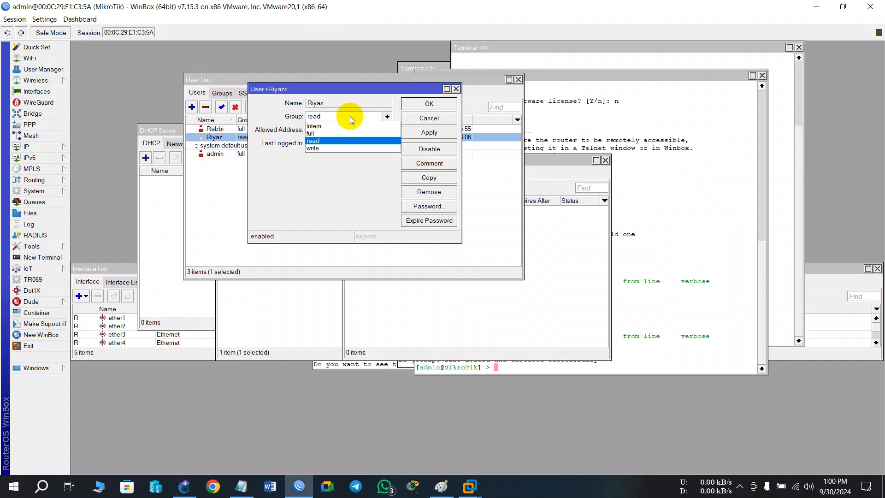
pyautogui.click(323, 126)
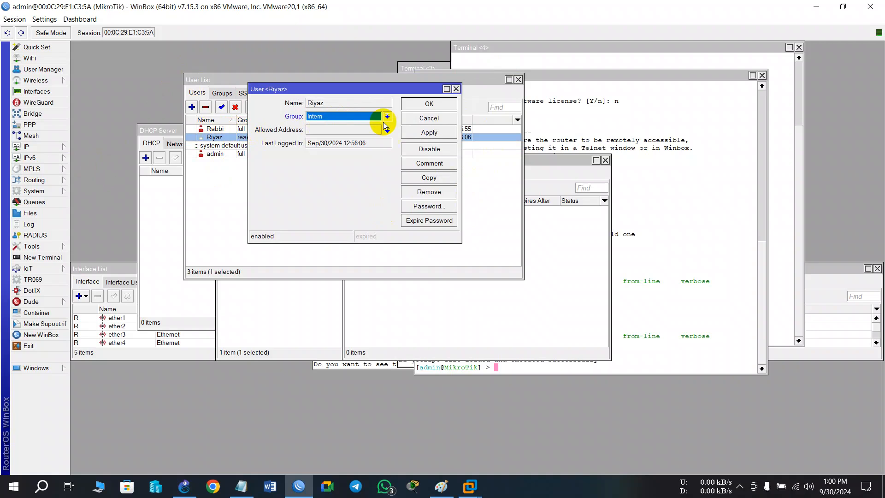
pyautogui.click(428, 134)
pyautogui.click(430, 103)
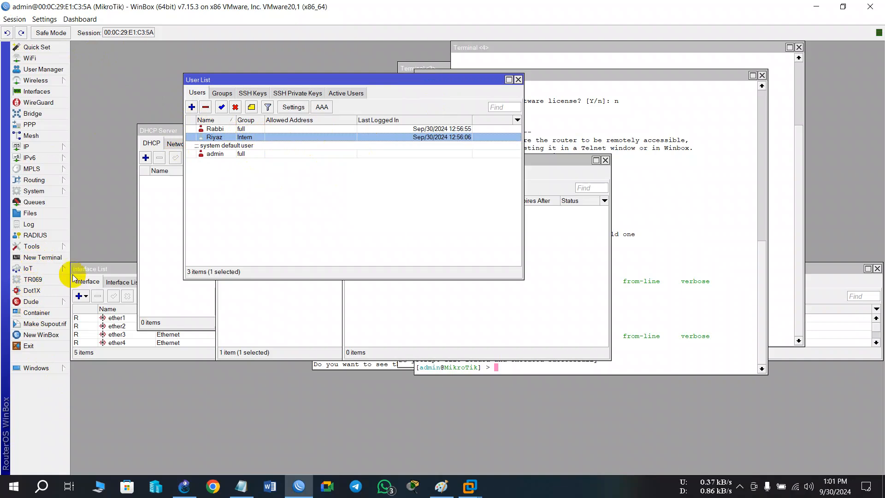
pyautogui.doubleClick(223, 139)
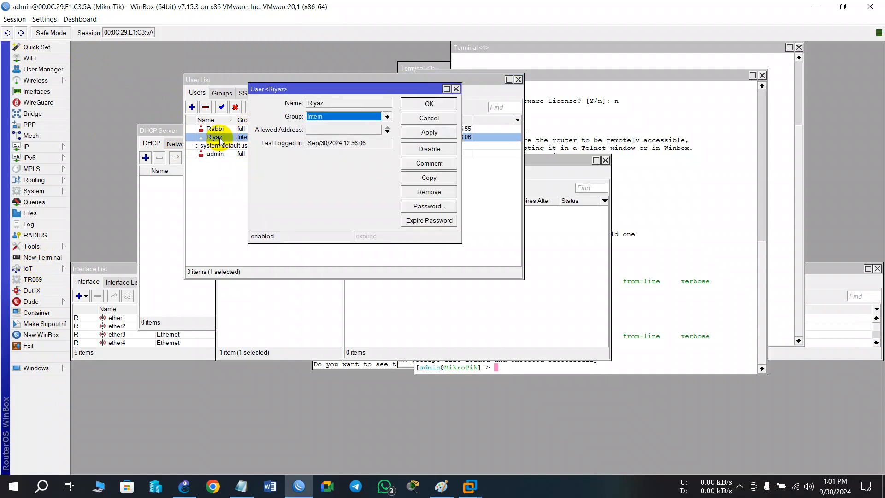
pyautogui.click(456, 88)
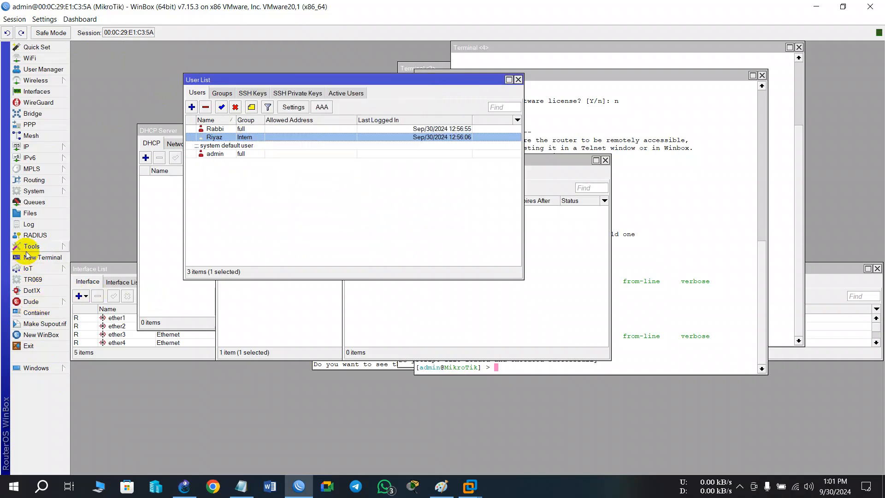
# Open a new WinBox login, enter the Intern user's name and password, connect to 00:0C:29:E1:C3:5A, and dismiss the welcome notice.
pyautogui.click(32, 336)
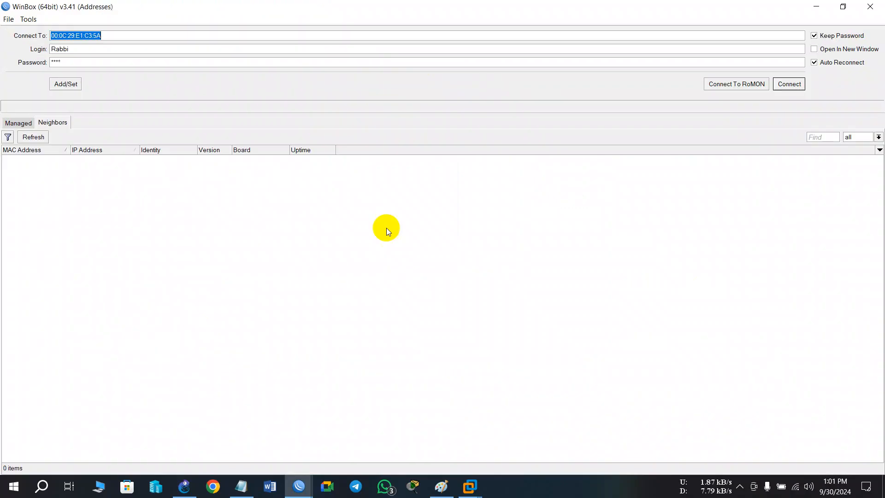
pyautogui.click(148, 62)
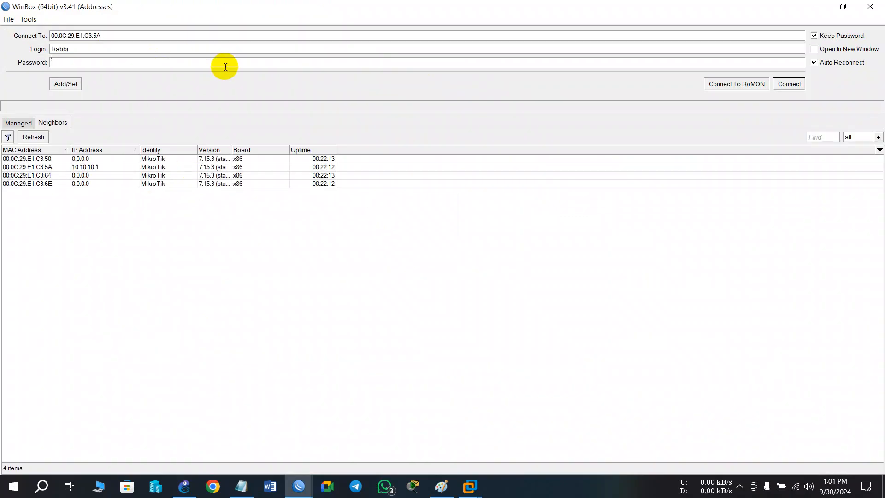
pyautogui.click(223, 51)
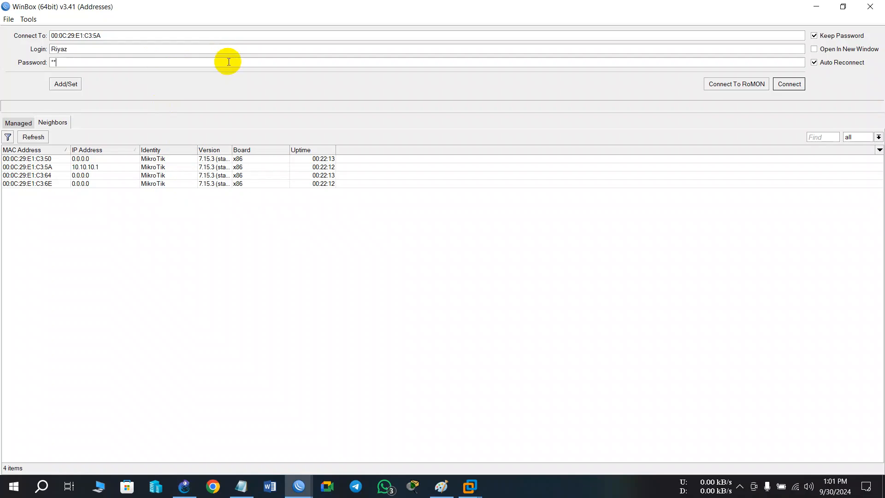
pyautogui.click(788, 86)
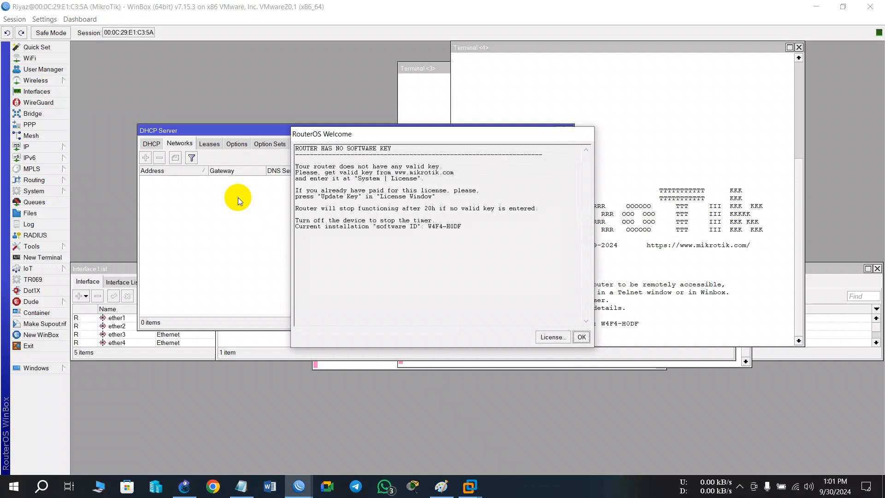
pyautogui.click(581, 337)
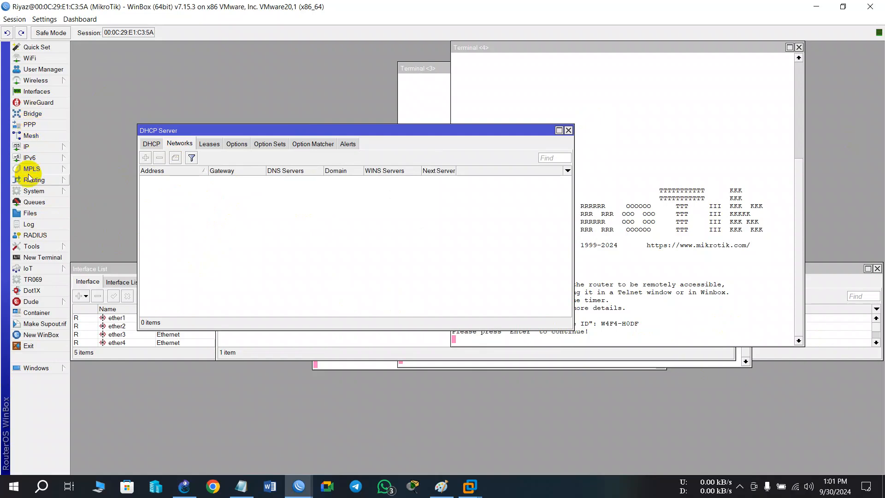
# Check whether the Intern user can add IP addresses, and shrink and move that session's window to reveal the admin session.
pyautogui.click(32, 147)
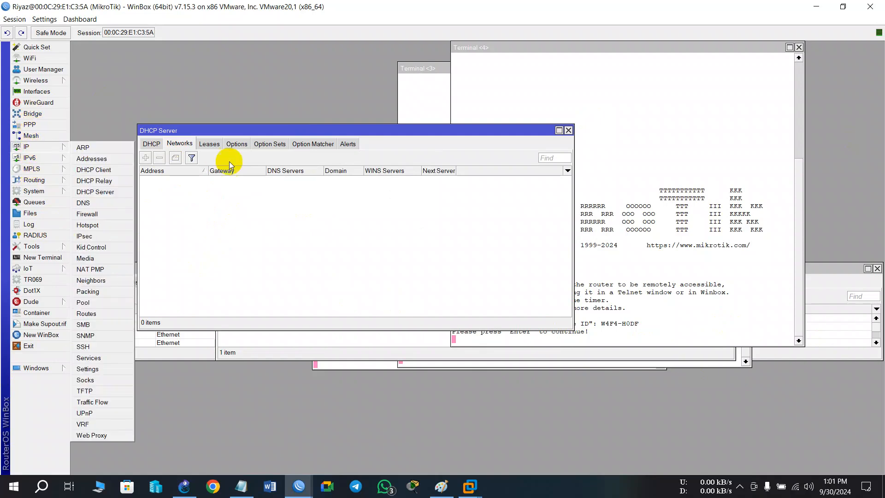
pyautogui.click(95, 159)
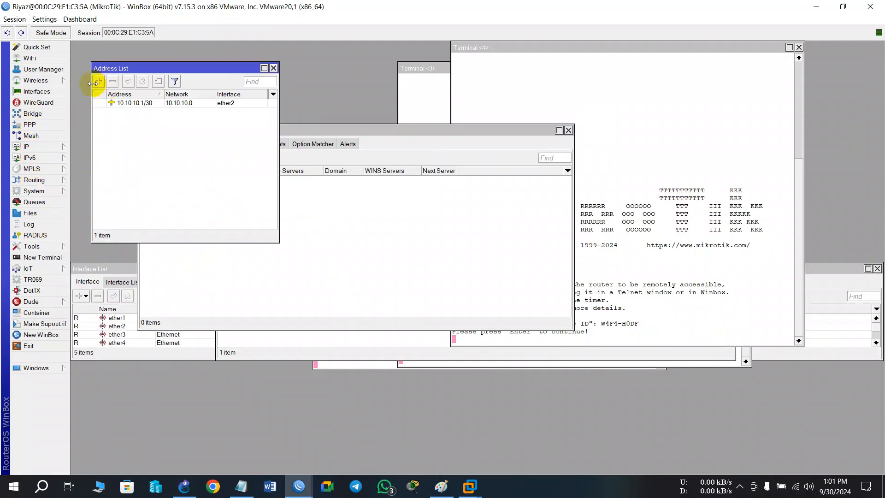
pyautogui.click(843, 7)
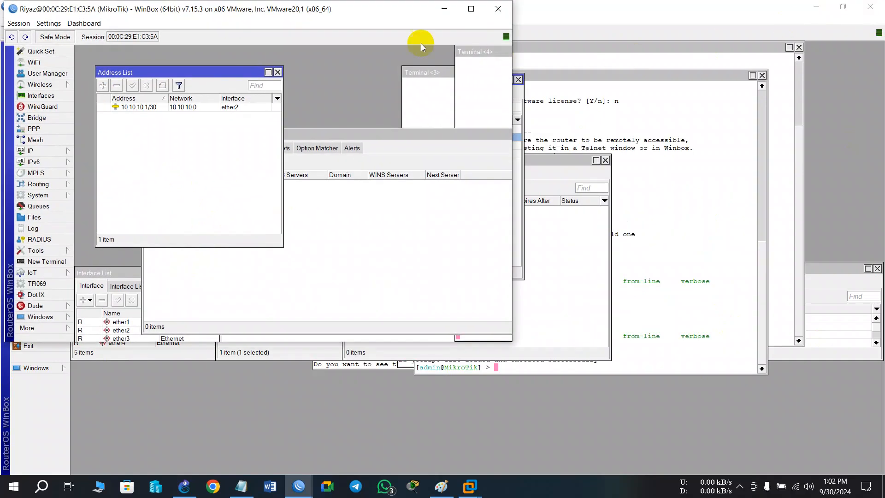
pyautogui.moveTo(363, 7); pyautogui.dragTo(751, 111)
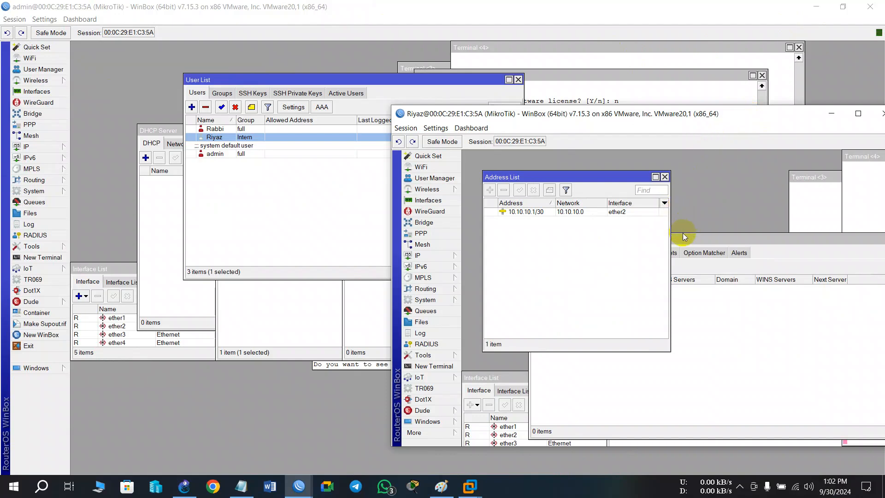
# Check in the admin session that a new IP address entry can be started, and discard it.
pyautogui.click(41, 149)
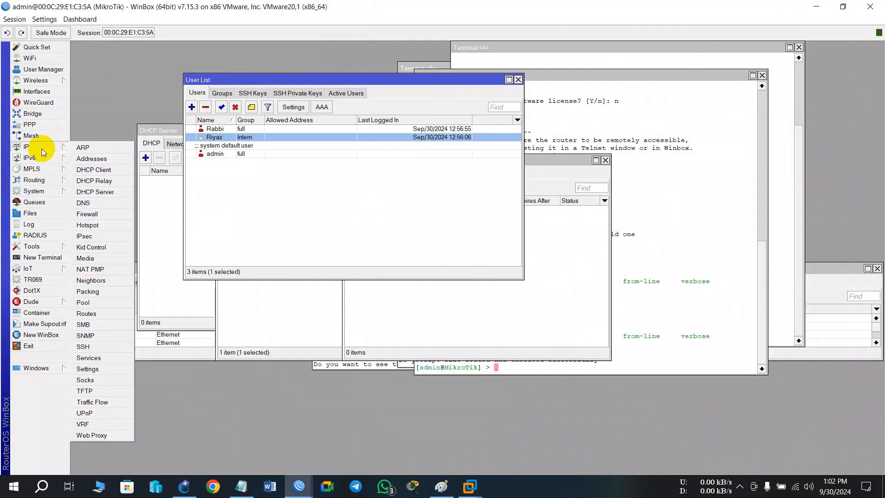
pyautogui.click(97, 160)
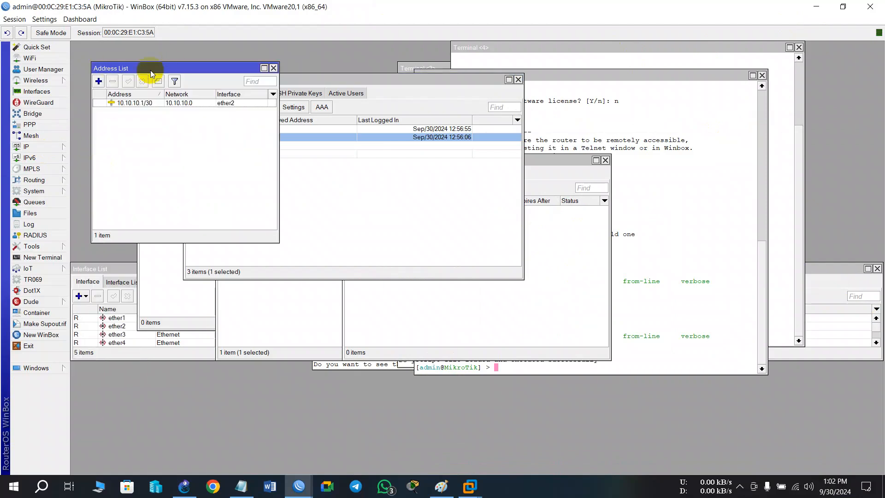
pyautogui.click(98, 81)
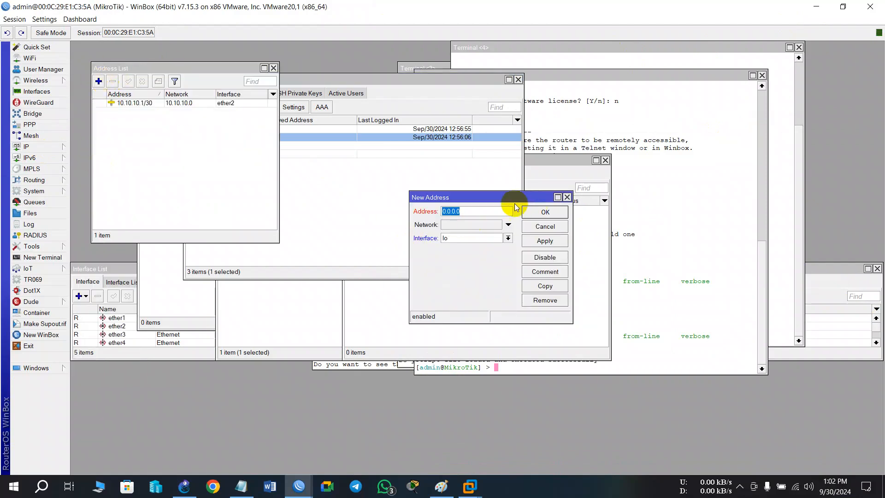
pyautogui.click(489, 237)
pyautogui.click(566, 198)
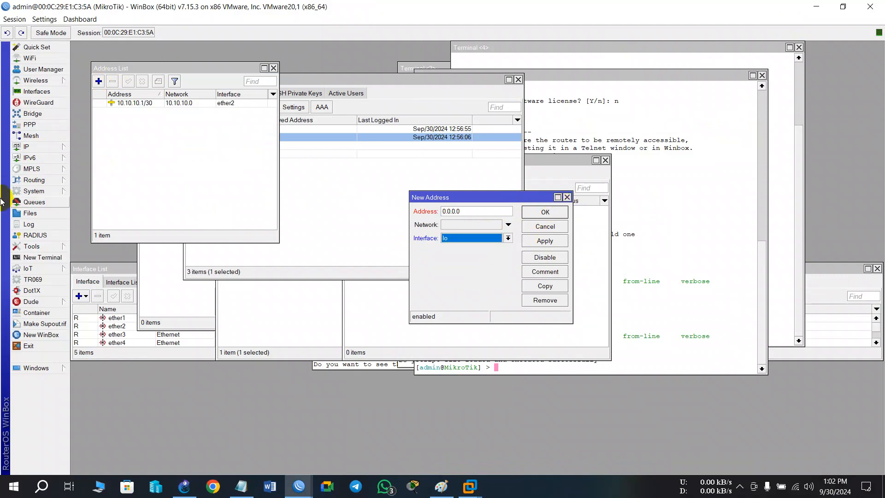
pyautogui.click(567, 197)
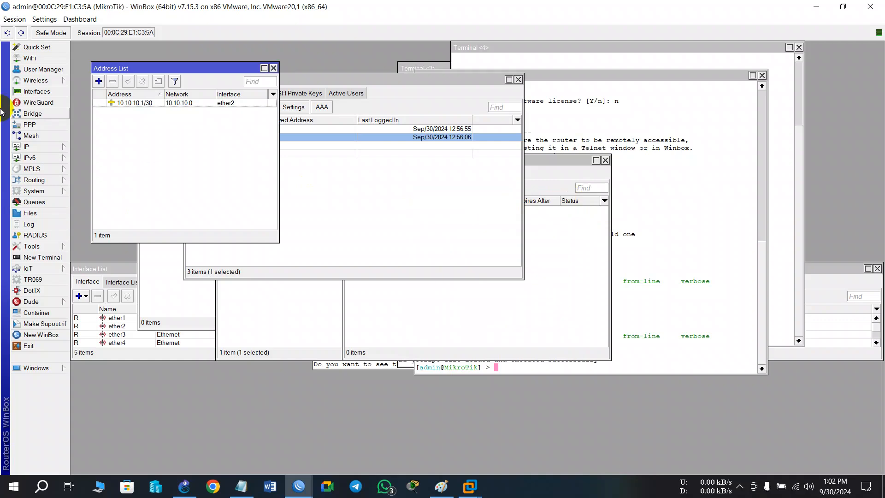
# Add a DHCP client on ether1 with peer DNS, peer NTP, and default route enabled, and widen its IP Address column.
pyautogui.click(32, 147)
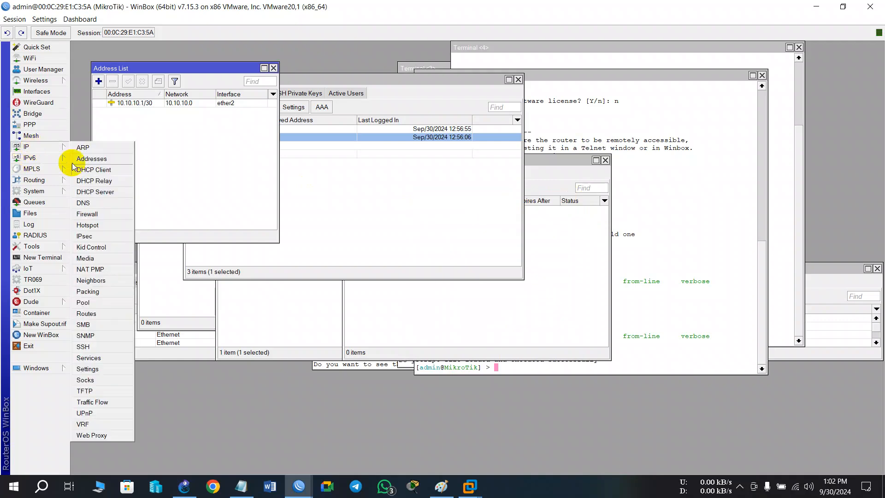
pyautogui.click(98, 173)
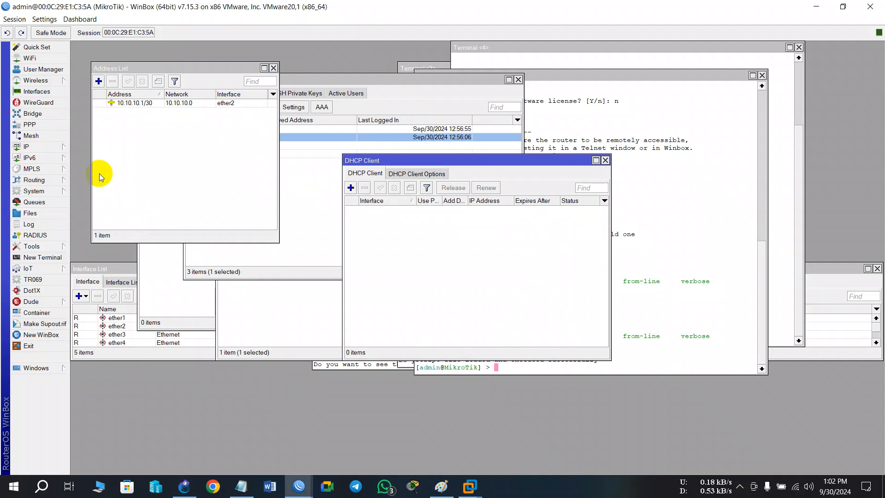
pyautogui.click(351, 187)
pyautogui.click(552, 217)
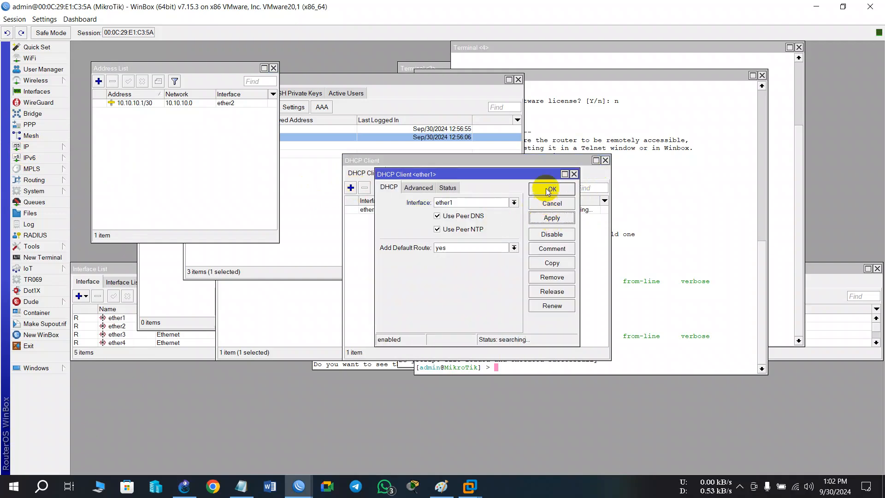
pyautogui.click(548, 190)
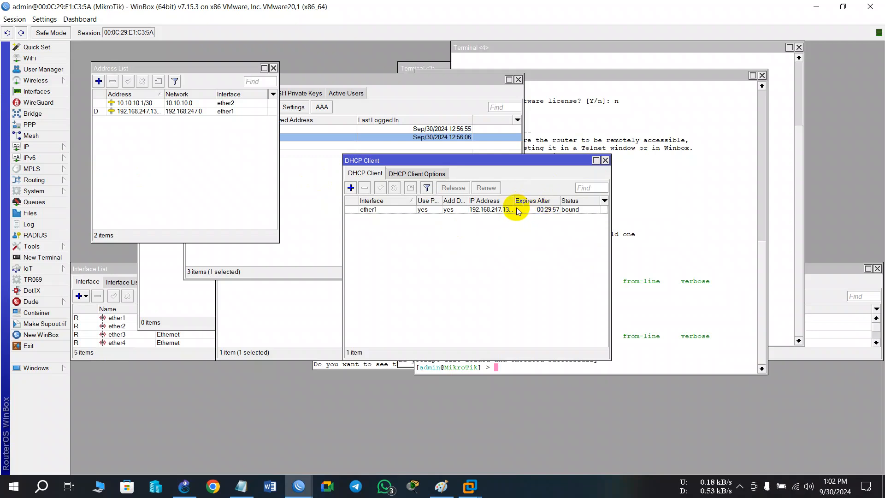
pyautogui.moveTo(514, 201); pyautogui.dragTo(541, 201)
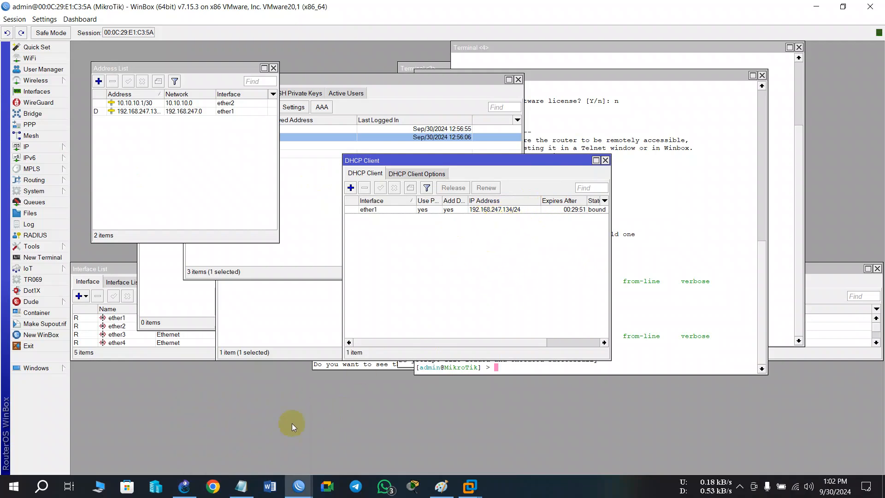
# Open Google Chrome with the available profile and go to 192.168.247.134 to try reaching the router's web page.
pyautogui.click(210, 488)
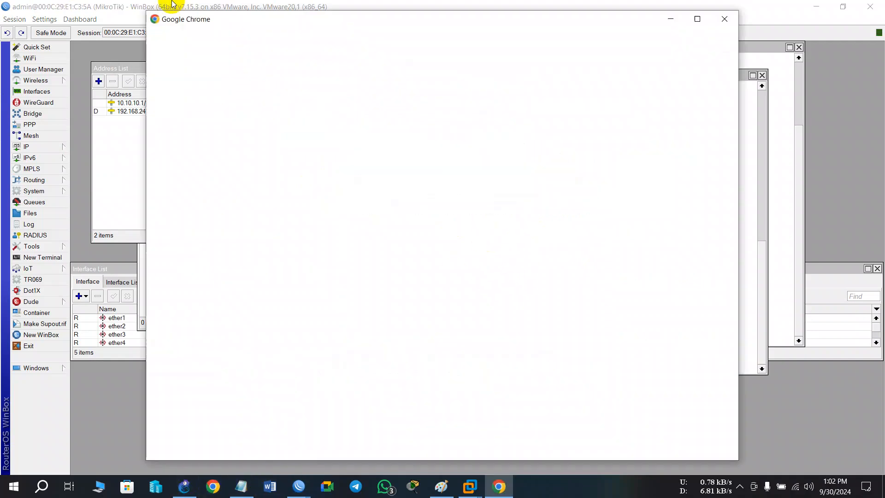
pyautogui.click(349, 325)
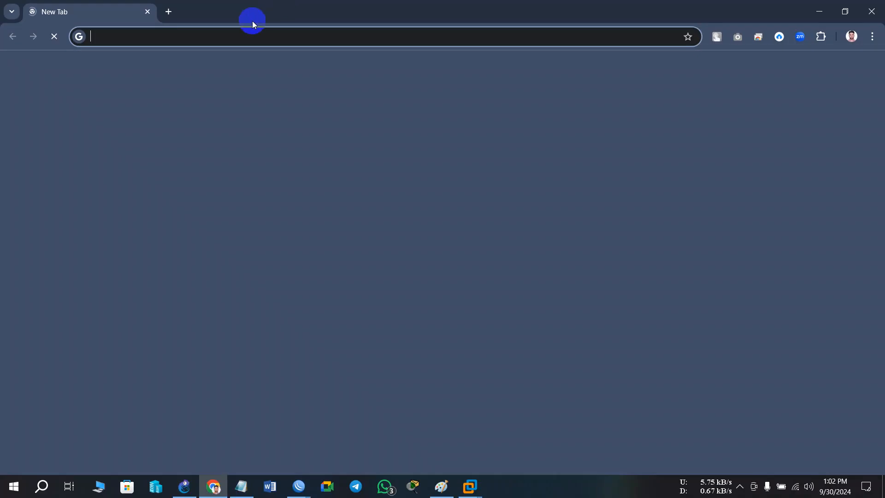
pyautogui.click(255, 35)
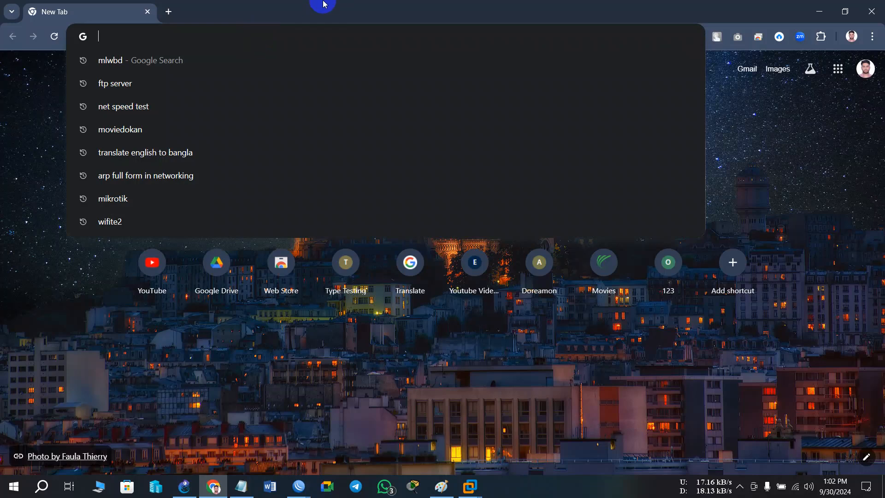
pyautogui.write('192.168.247.12')
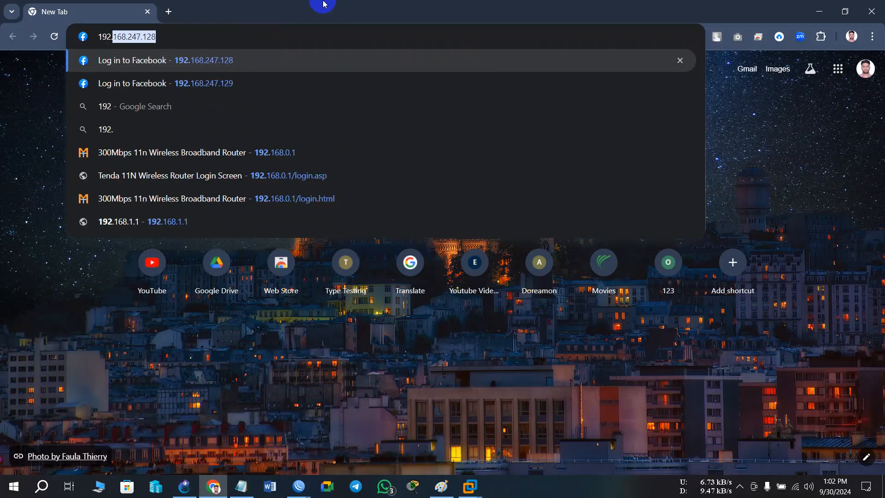
pyautogui.press('BackSpace')
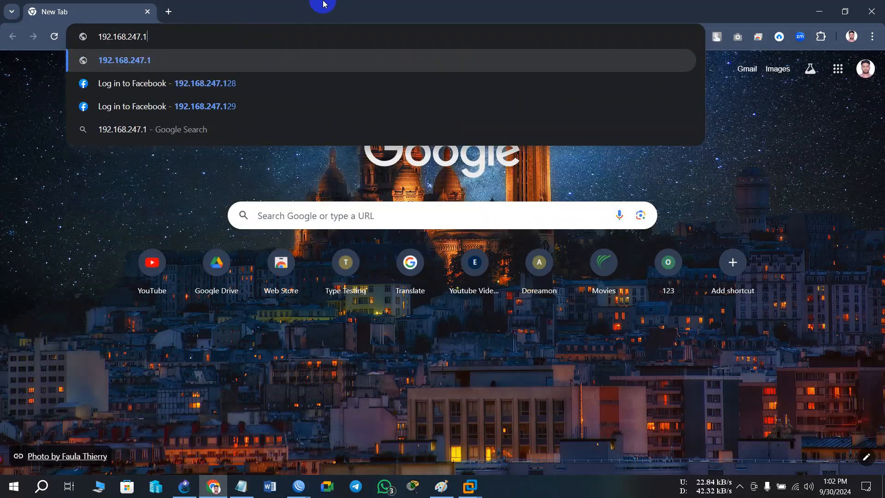
pyautogui.write('34')
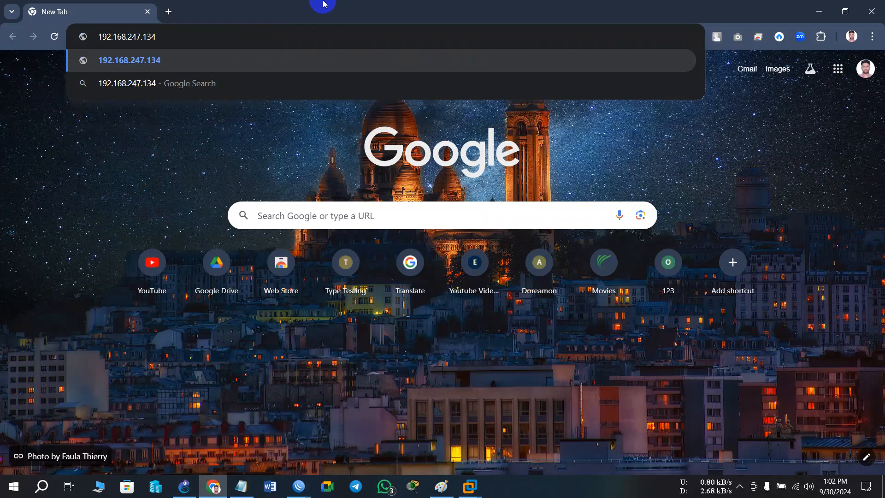
pyautogui.press('Return')
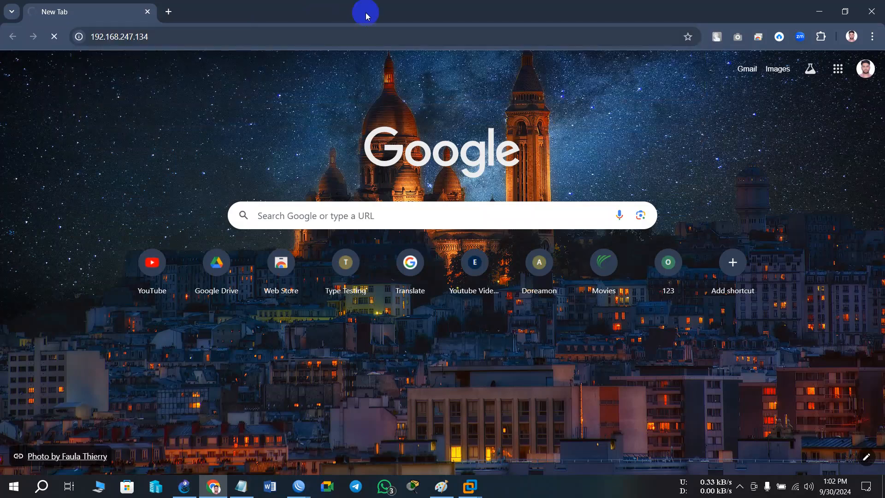
# Check which Wi-Fi network the computer is connected to, and minimize the browser to return to WinBox.
pyautogui.click(796, 488)
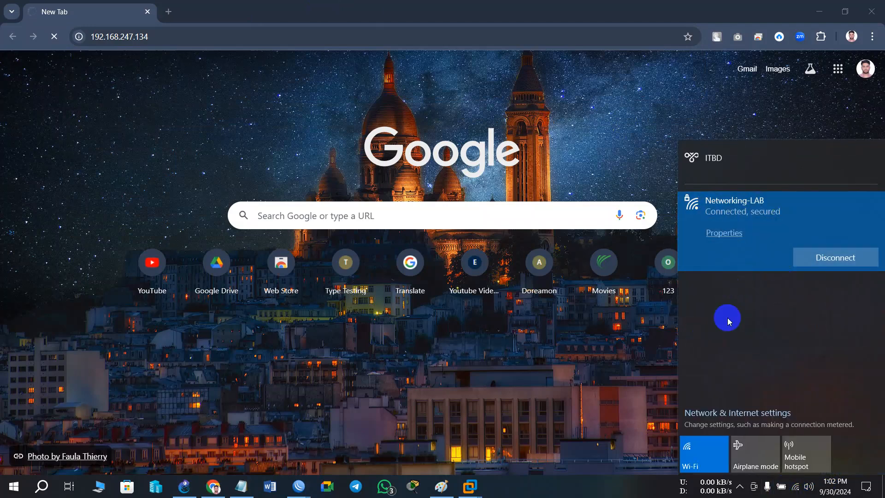
pyautogui.click(547, 483)
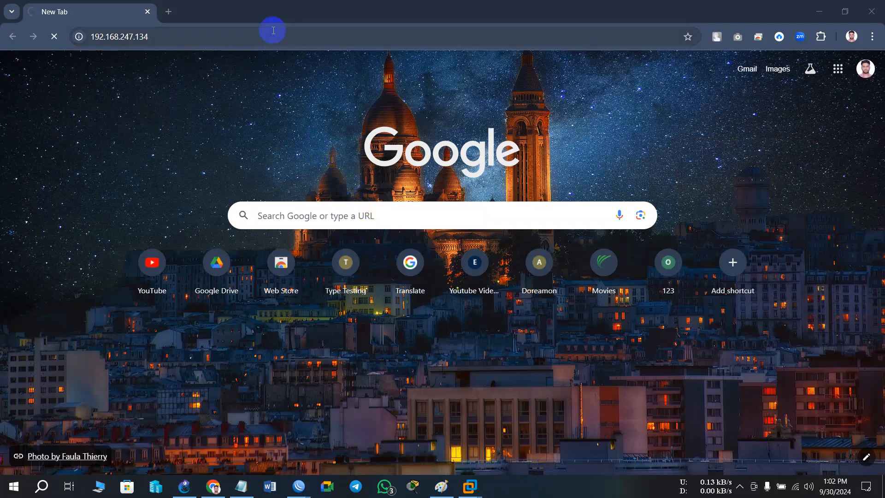
pyautogui.click(322, 39)
pyautogui.click(820, 11)
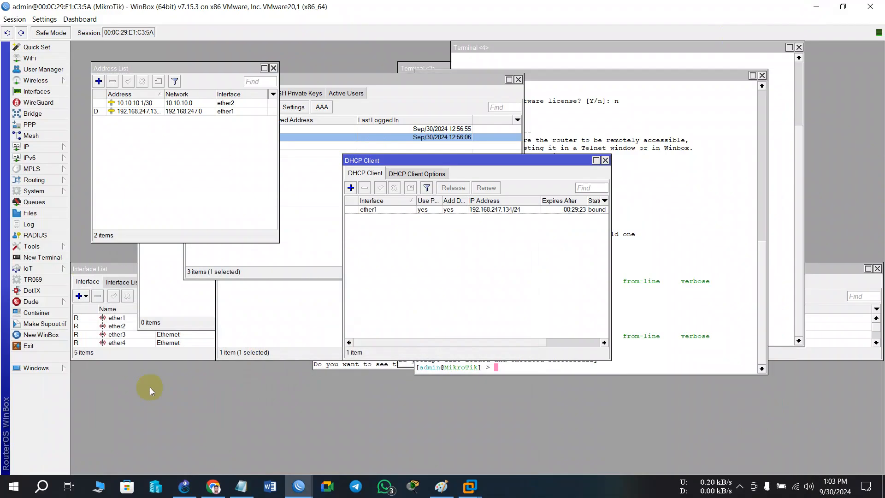
# Open a new router terminal, log in as admin with the account password, and continue past the licence notice.
pyautogui.click(42, 257)
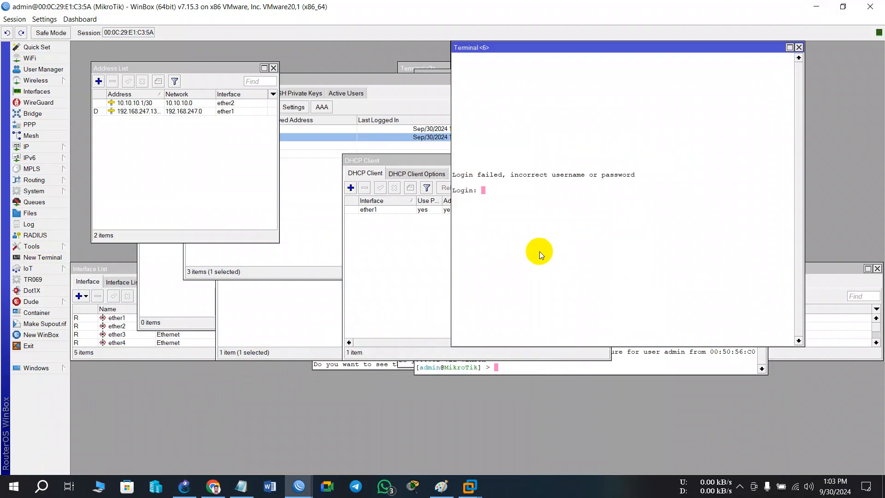
pyautogui.write('admin')
pyautogui.press('Return')
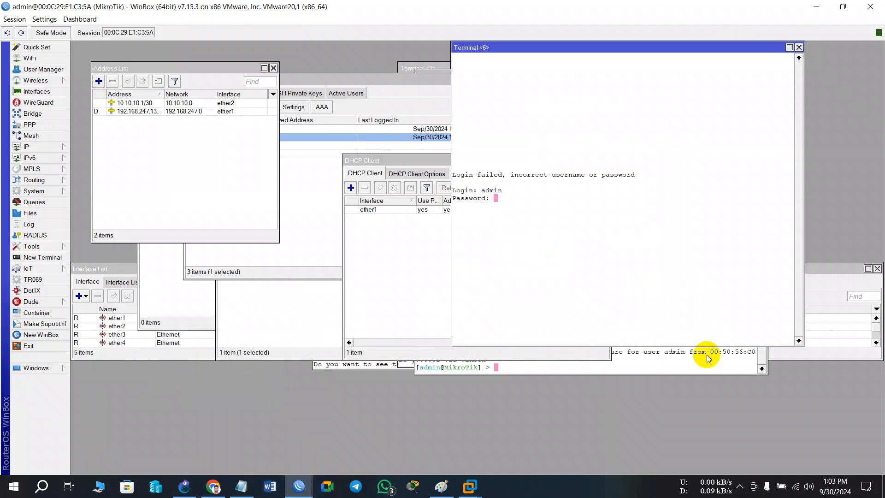
pyautogui.press('Return')
# Ping google.com from the router terminal to test its internet access, and stop the ping after a few replies.
pyautogui.press('Return')
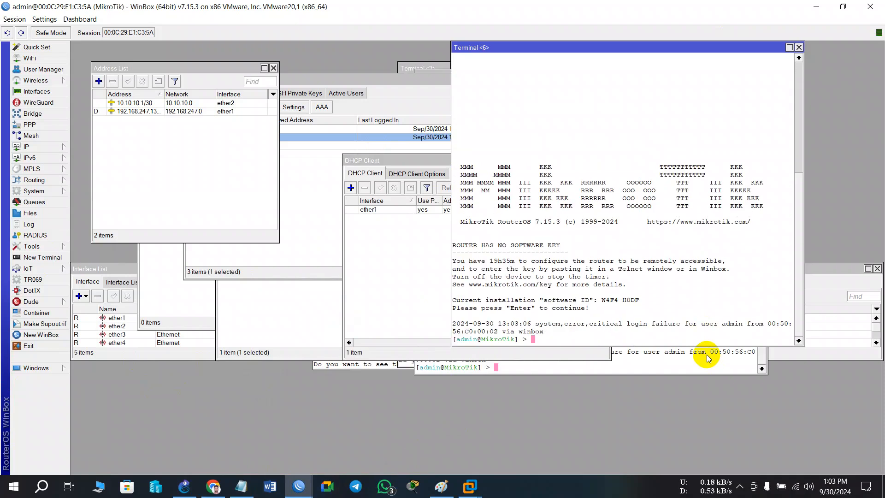
pyautogui.write('ping go')
pyautogui.write('ogel')
pyautogui.press('BackSpace')
pyautogui.press('BackSpace')
pyautogui.write('kle')
pyautogui.press('BackSpace')
pyautogui.press('BackSpace')
pyautogui.write('le.com')
pyautogui.press('Return')
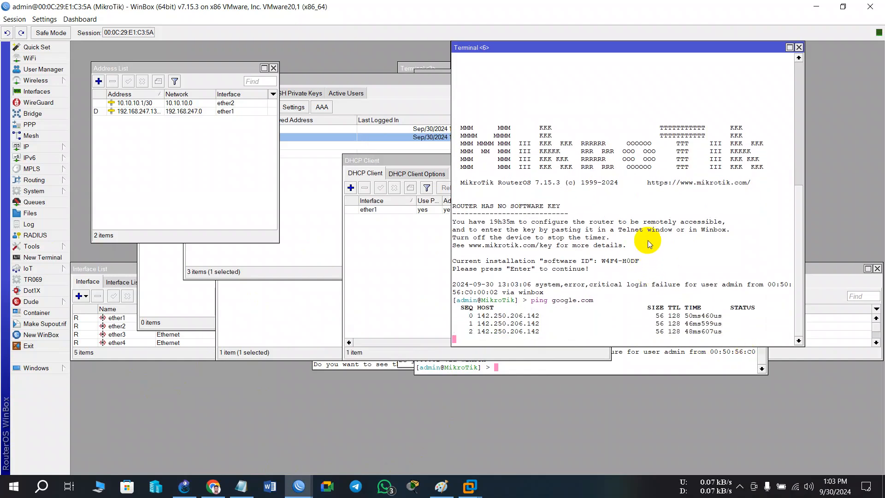
pyautogui.hotkey('ctrl', 'c')
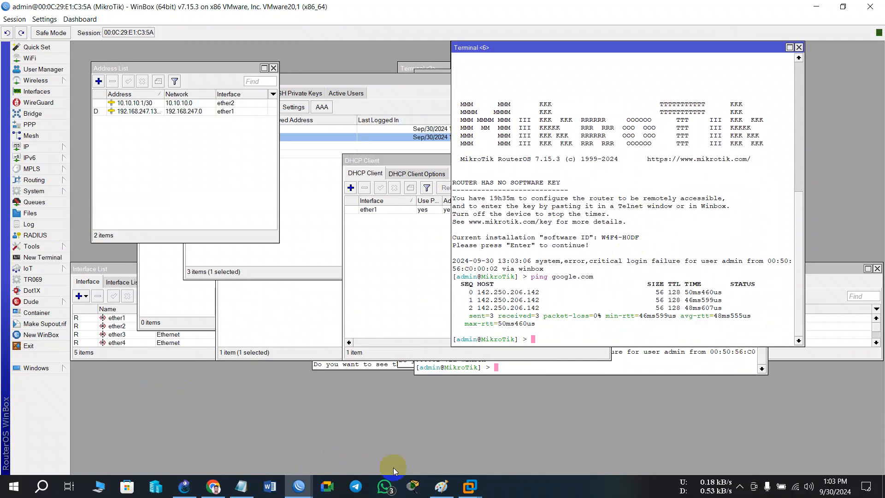
# Switch back to Chrome, restore its window to a smaller size, and move it aside to reveal the WinBox address list.
pyautogui.click(212, 487)
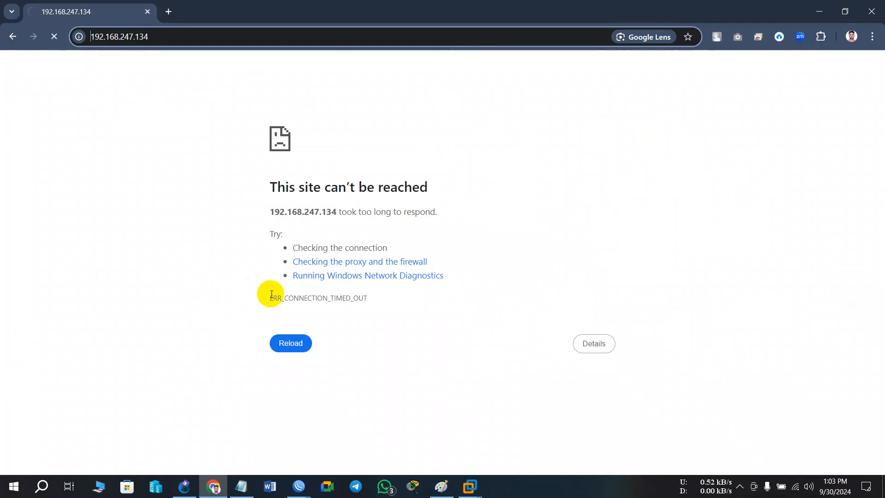
pyautogui.click(845, 11)
pyautogui.moveTo(572, 66); pyautogui.dragTo(700, 123)
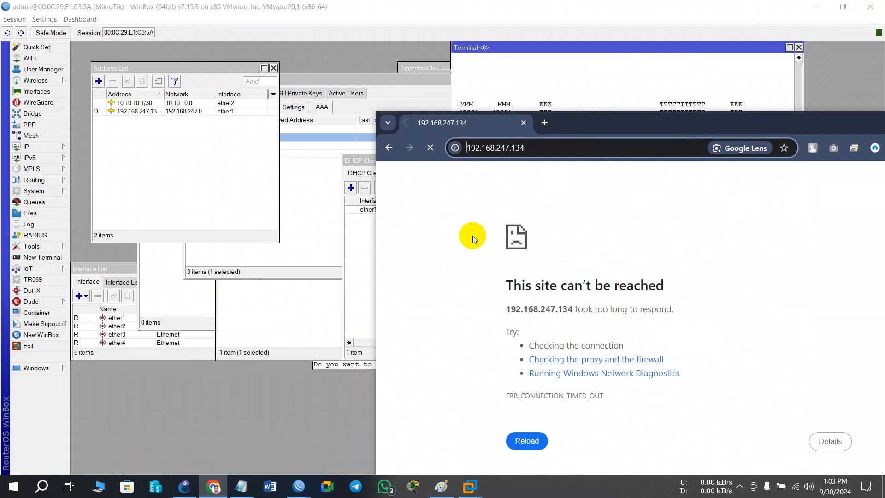
# Check the dynamic ether1 address in the address list and DHCP client, opening its entry and highlighting the full address.
pyautogui.click(139, 111)
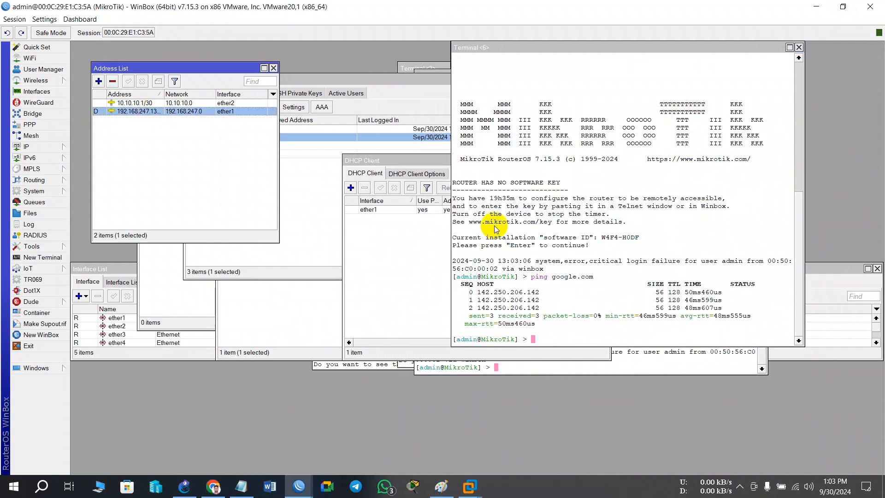
pyautogui.click(415, 163)
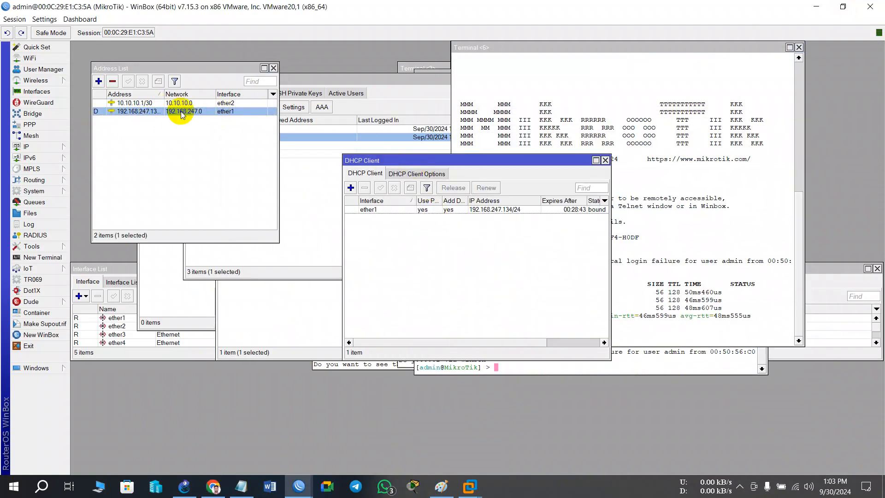
pyautogui.click(168, 112)
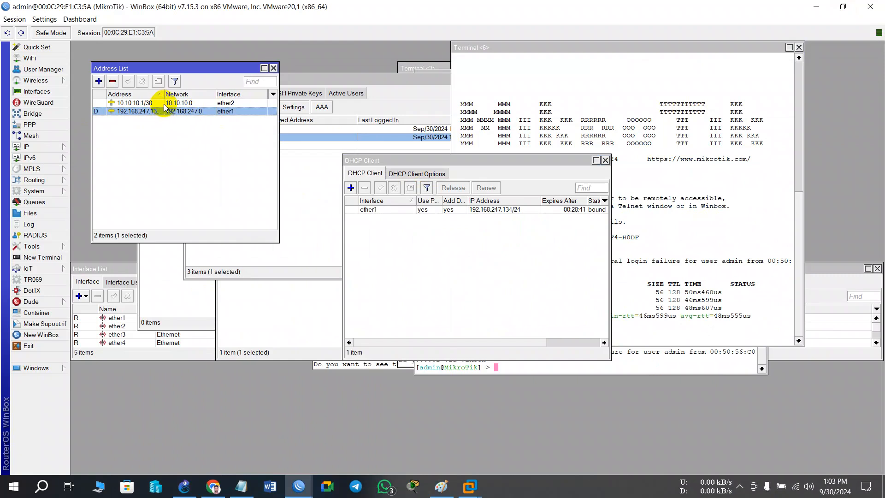
pyautogui.click(166, 105)
pyautogui.doubleClick(152, 112)
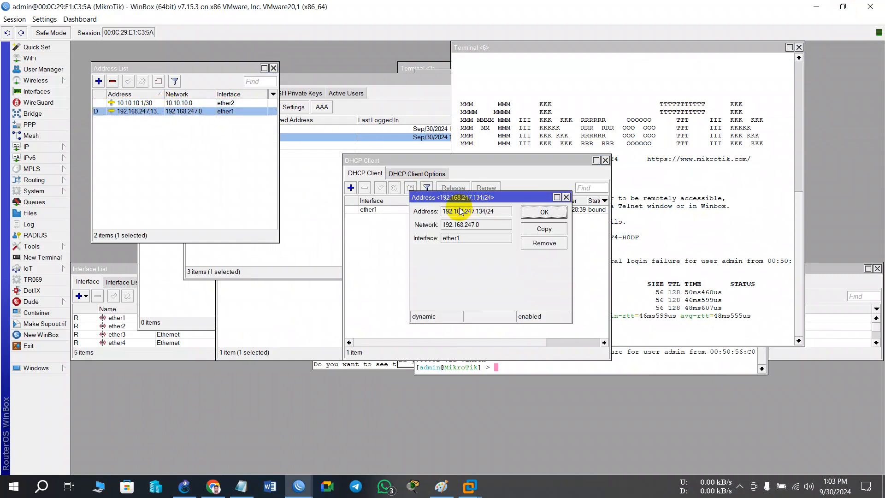
pyautogui.moveTo(507, 212); pyautogui.dragTo(417, 217)
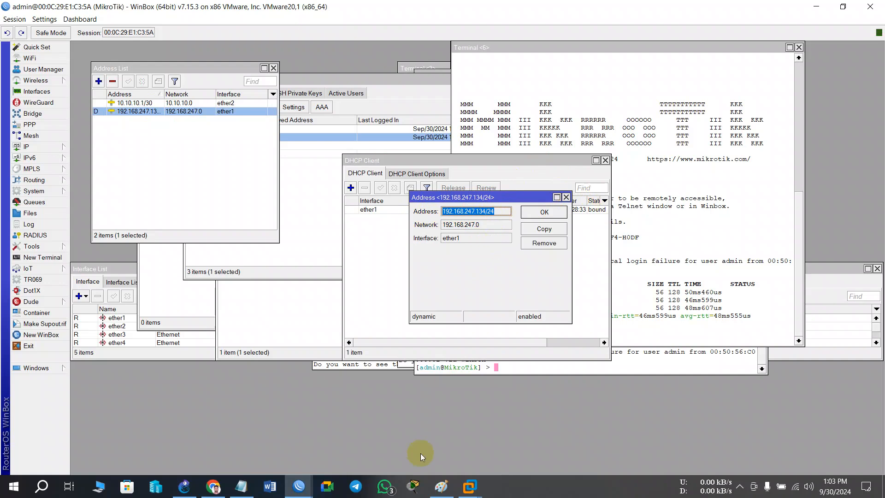
# Maximize the browser, recheck the Wi-Fi connection and reload 192.168.247.134, and close both the browser and the address details.
pyautogui.click(213, 487)
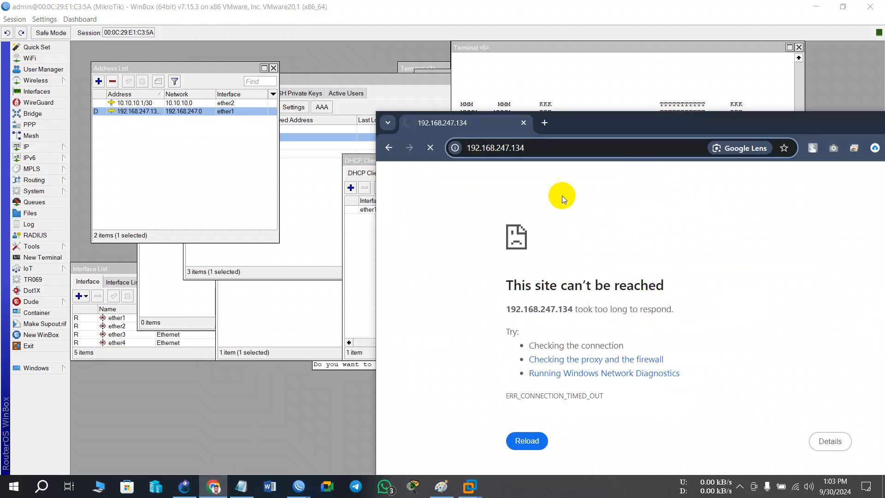
pyautogui.moveTo(603, 121); pyautogui.dragTo(296, 2)
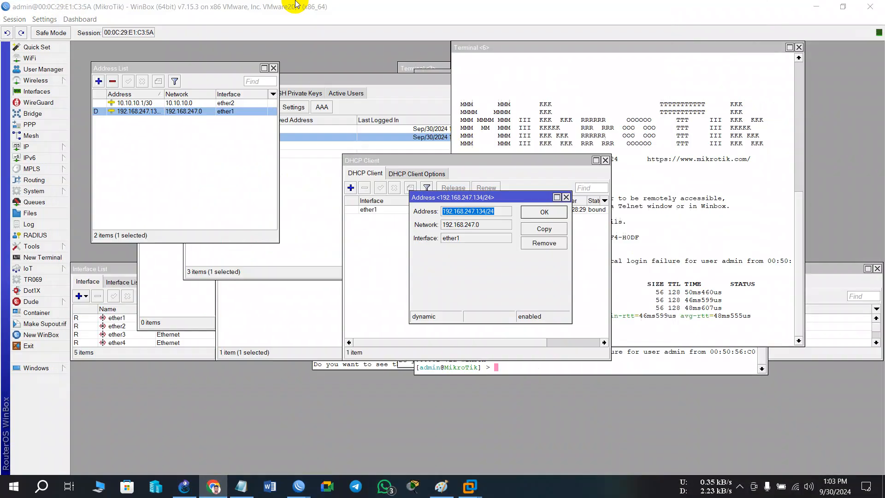
pyautogui.click(797, 487)
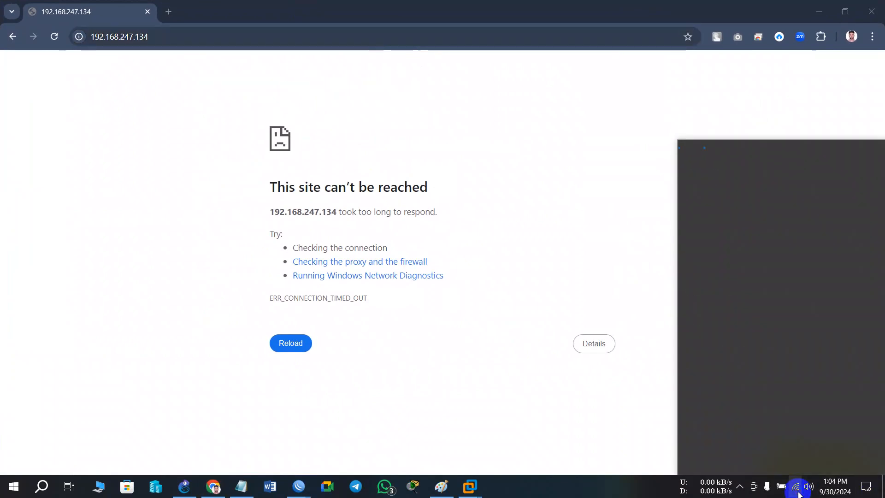
pyautogui.click(54, 37)
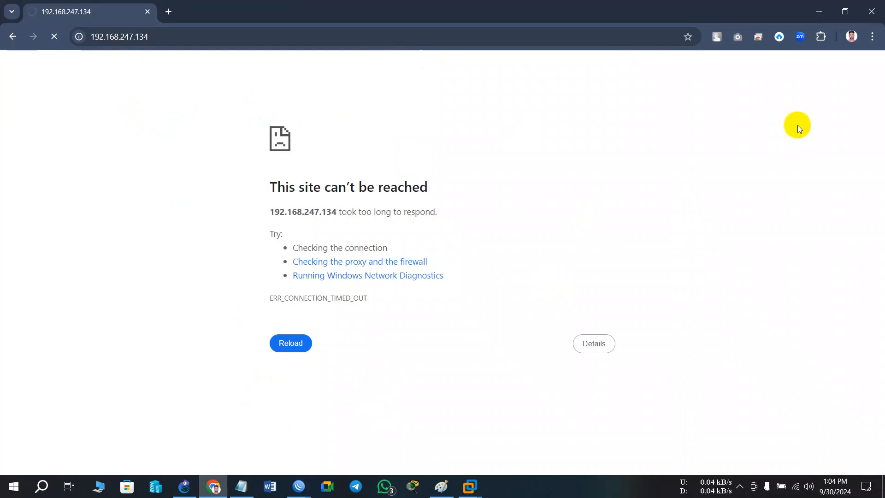
pyautogui.click(875, 5)
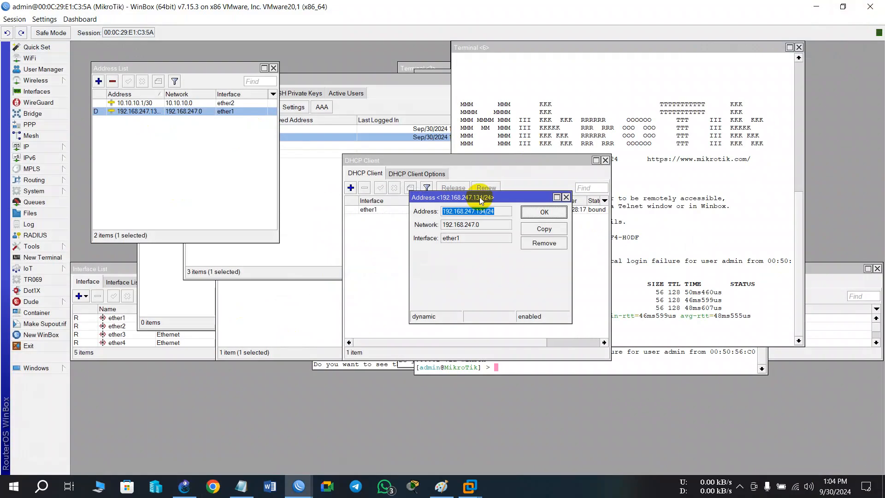
pyautogui.click(566, 198)
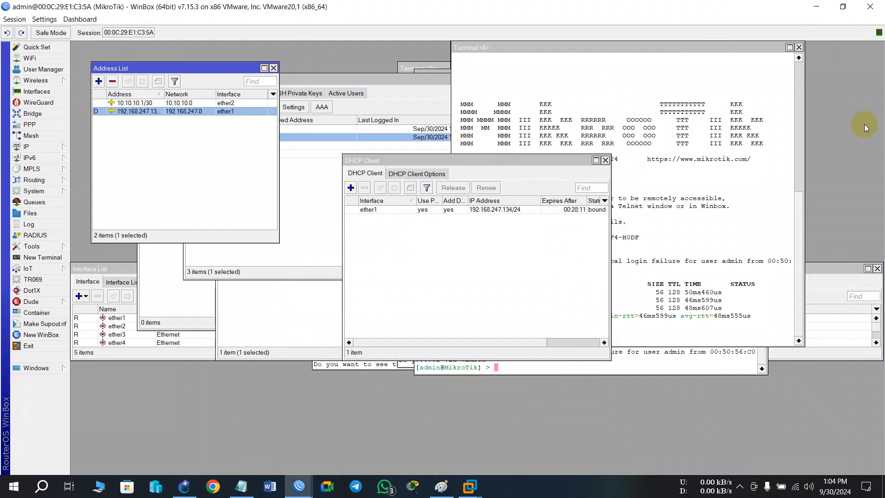
# Try to open an FTP connection to 192.168.247.134 from a Windows command prompt, abort it, and close the prompt.
pyautogui.press('super+r')
pyautogui.write('control')
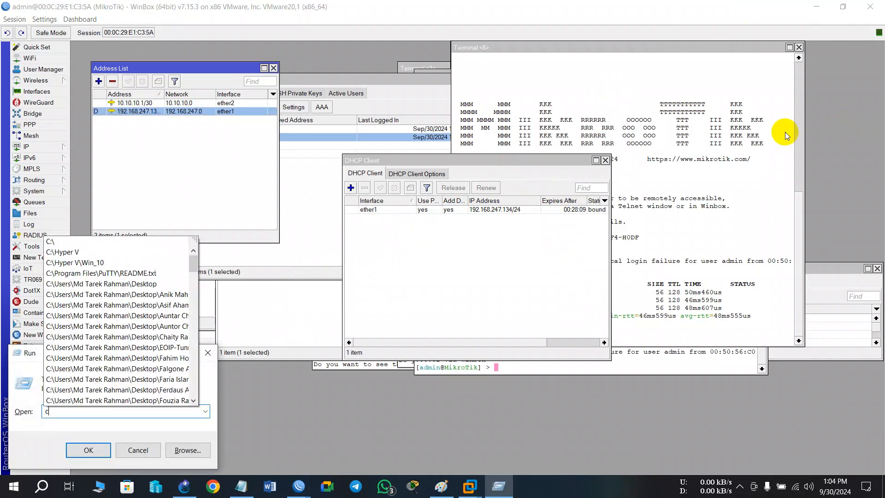
pyautogui.press('Return')
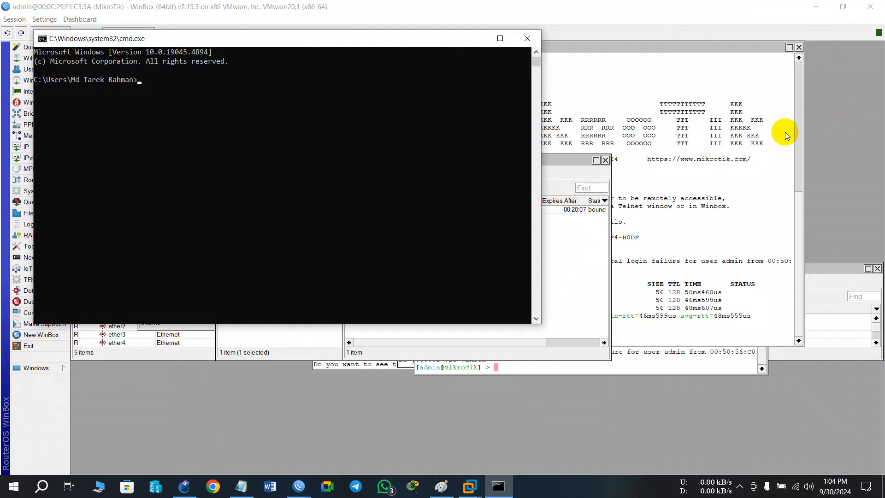
pyautogui.write('ftp 192.168.247.134')
pyautogui.press('Return')
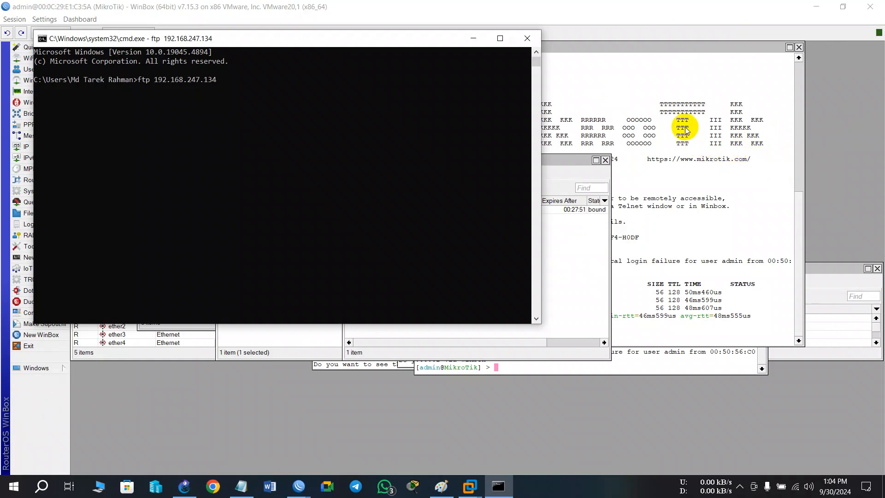
pyautogui.click(387, 86)
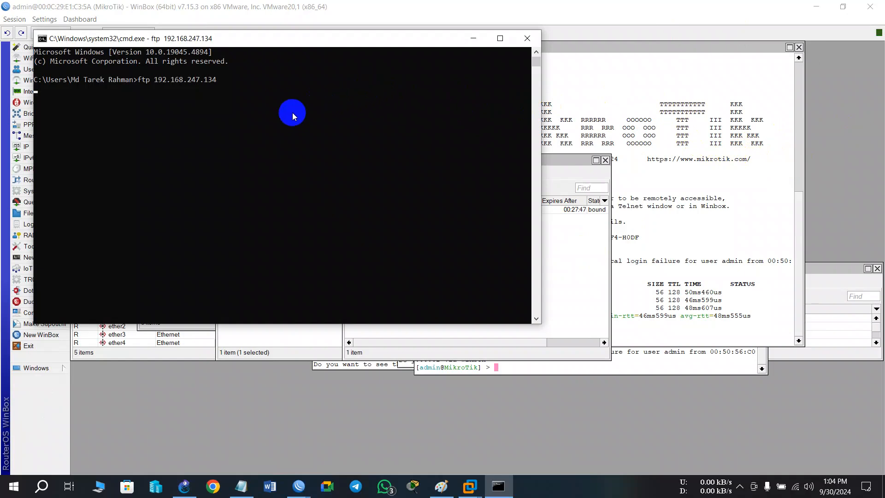
pyautogui.hotkey('ctrl', 'c')
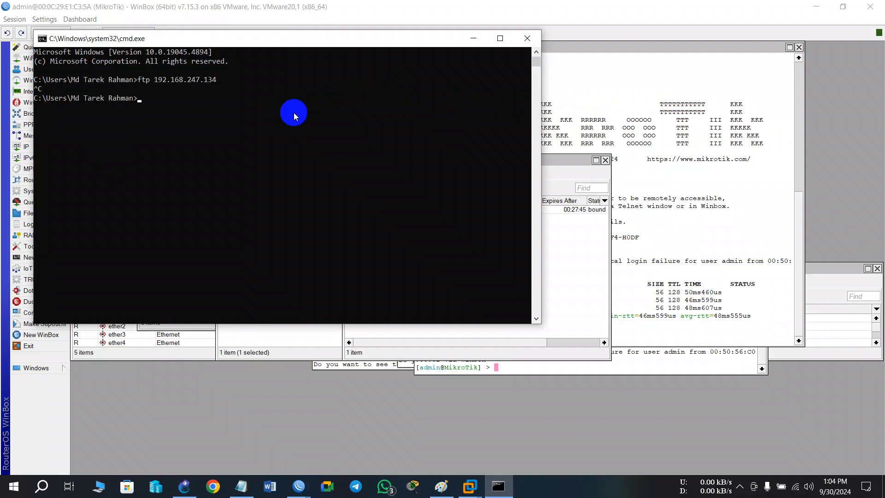
pyautogui.click(525, 39)
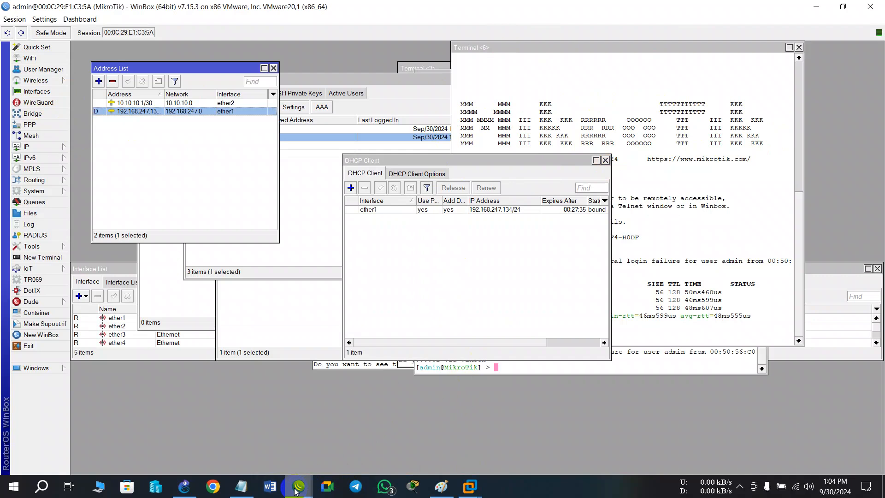
# Switch to the restricted user's WinBox session, maximize it, and move its address list clear of the DHCP server window.
pyautogui.moveTo(295, 490)
pyautogui.click(367, 434)
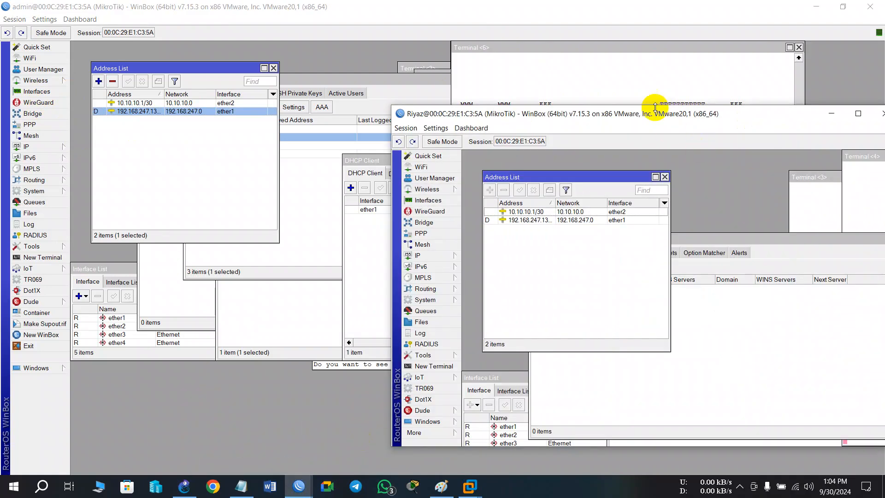
pyautogui.moveTo(652, 113); pyautogui.dragTo(450, 4)
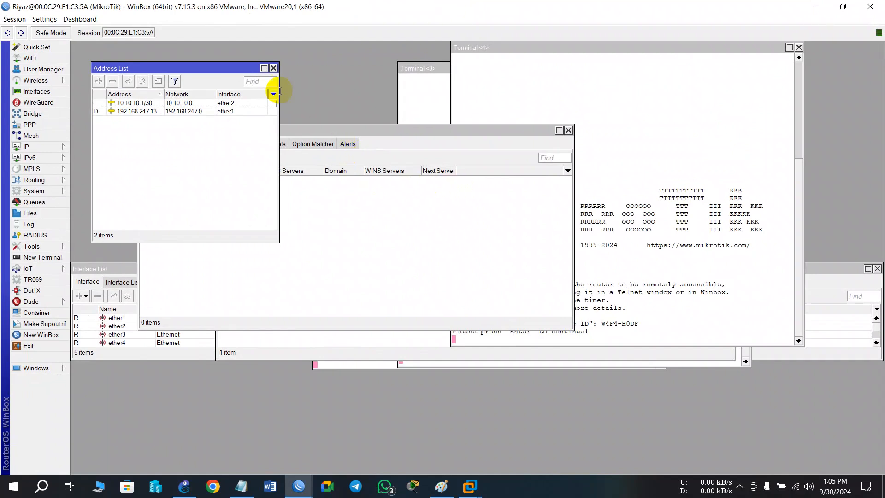
pyautogui.moveTo(189, 69); pyautogui.dragTo(546, 117)
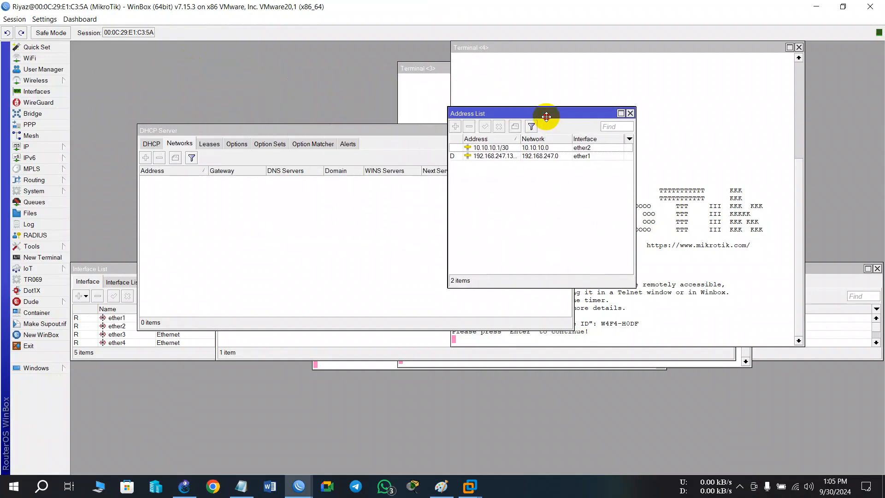
# Review the lesson topic list in Paint and minimize it to return to WinBox.
pyautogui.click(441, 486)
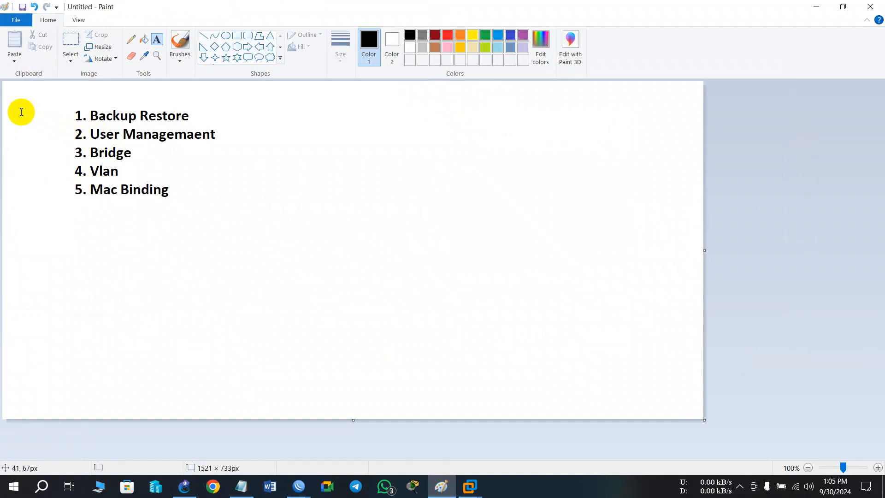
pyautogui.click(815, 7)
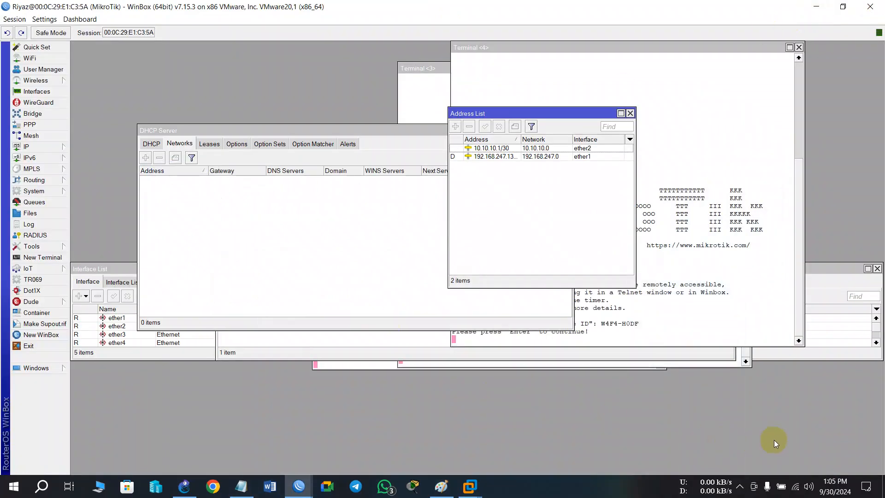